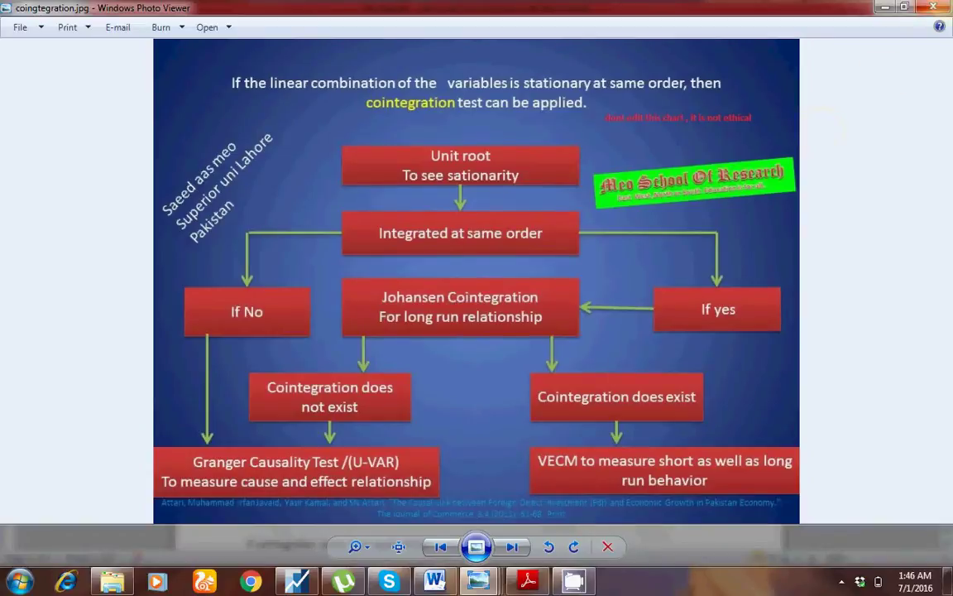
Put away the cointegration flowchart and review the Step#1 to STEP#4 headings of the panel VECM procedure in the Word notes
{"action": "left_click", "coordinate": [885, 7]}
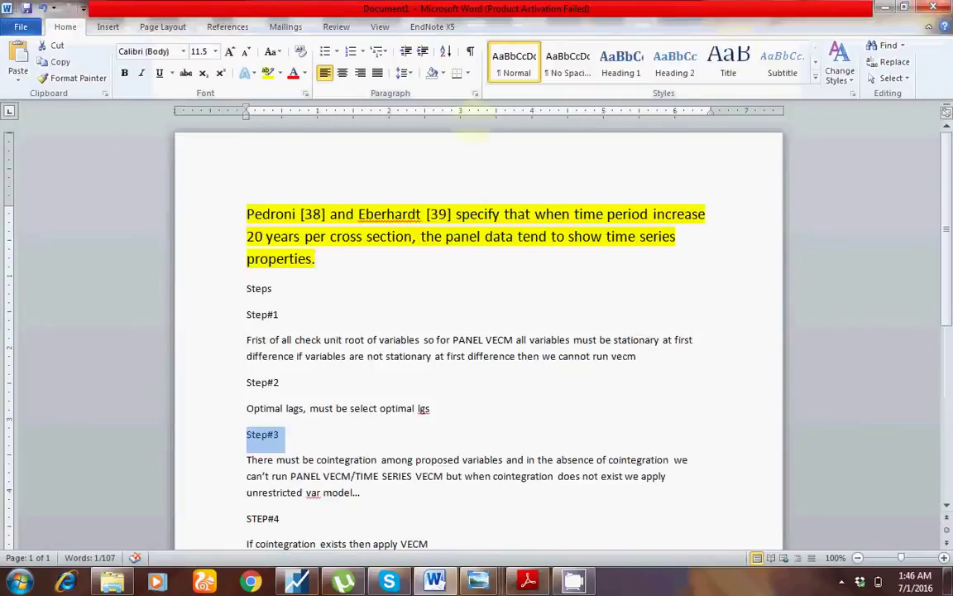
{"action": "left_click_drag", "start_coordinate": [279, 314], "coordinate": [245, 315]}
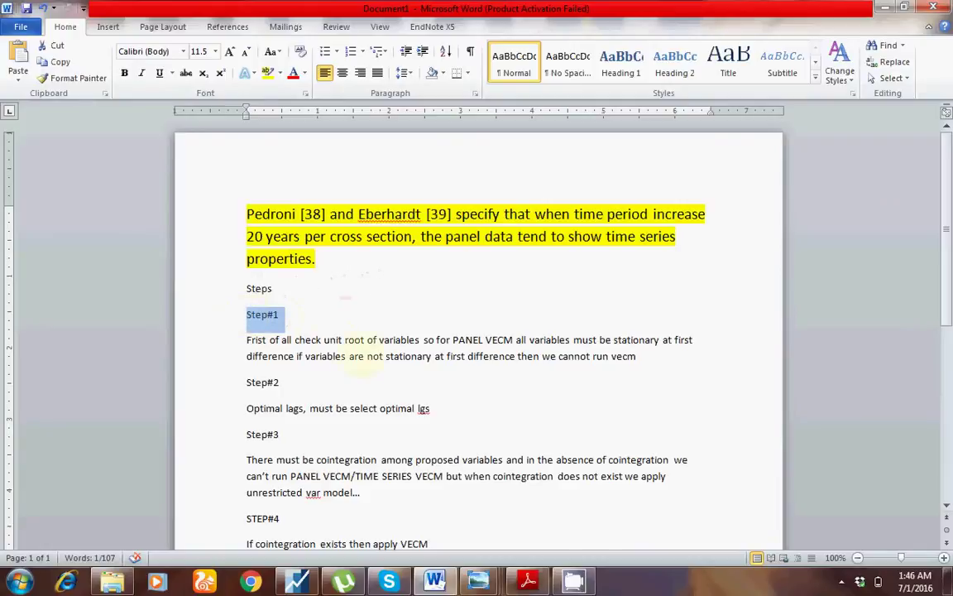
{"action": "left_click", "coordinate": [280, 382]}
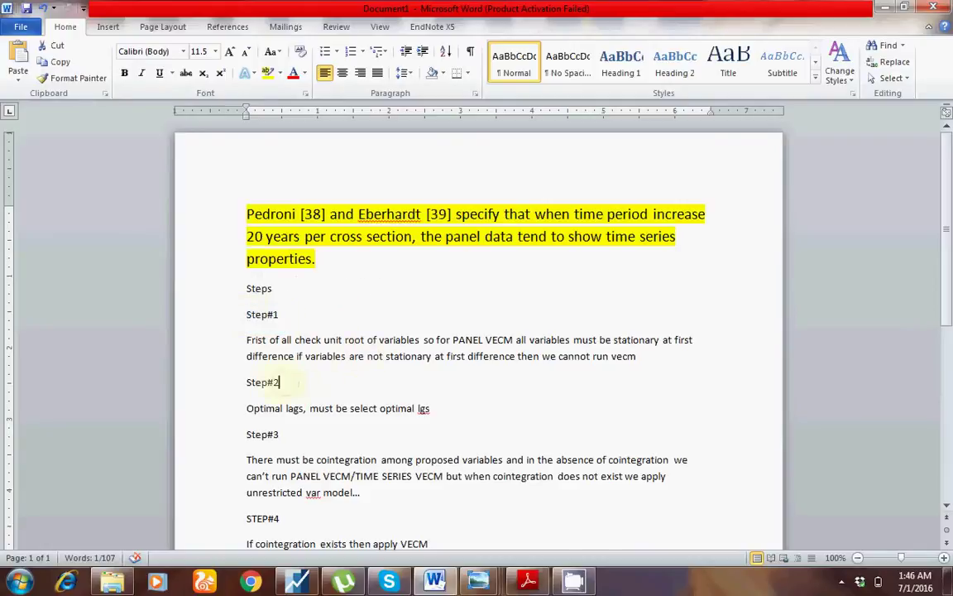
{"action": "left_click_drag", "start_coordinate": [280, 382], "coordinate": [246, 383]}
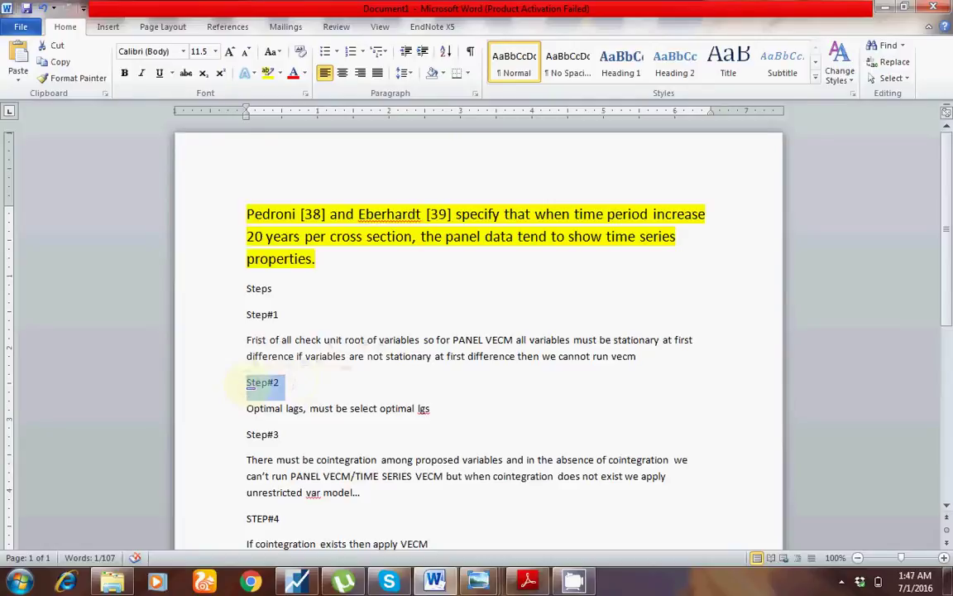
{"action": "left_click_drag", "start_coordinate": [279, 434], "coordinate": [246, 434]}
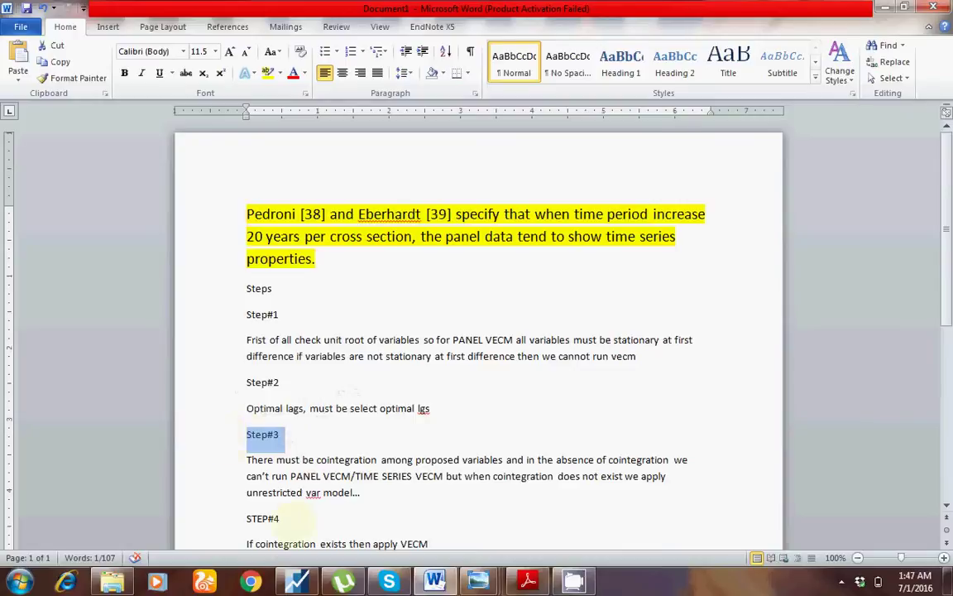
{"action": "left_click", "coordinate": [218, 518]}
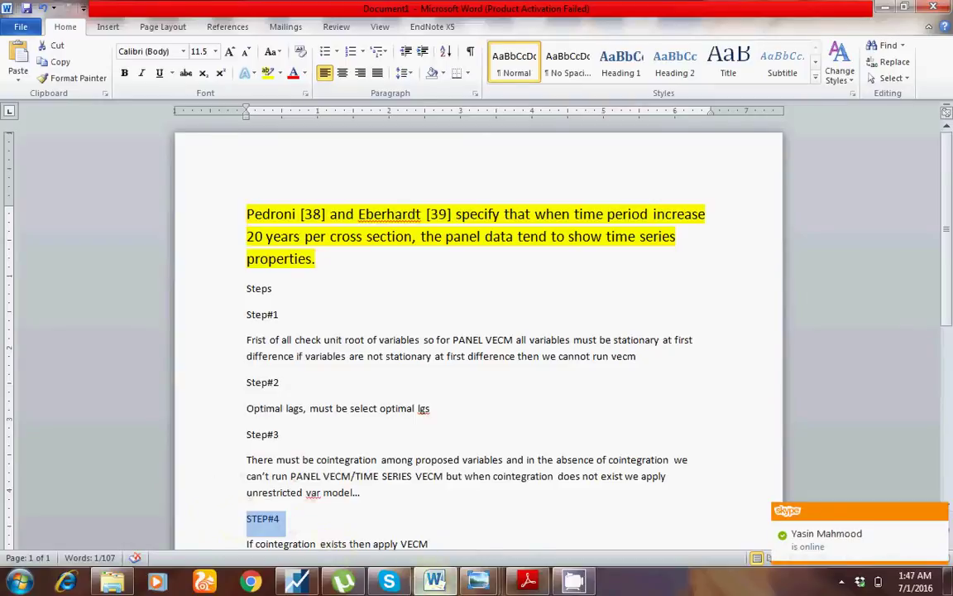
View the panel data workfile in EViews, then return to the Word notes and review Step#2 on selecting optimal lags
{"action": "mouse_move", "coordinate": [435, 581]}
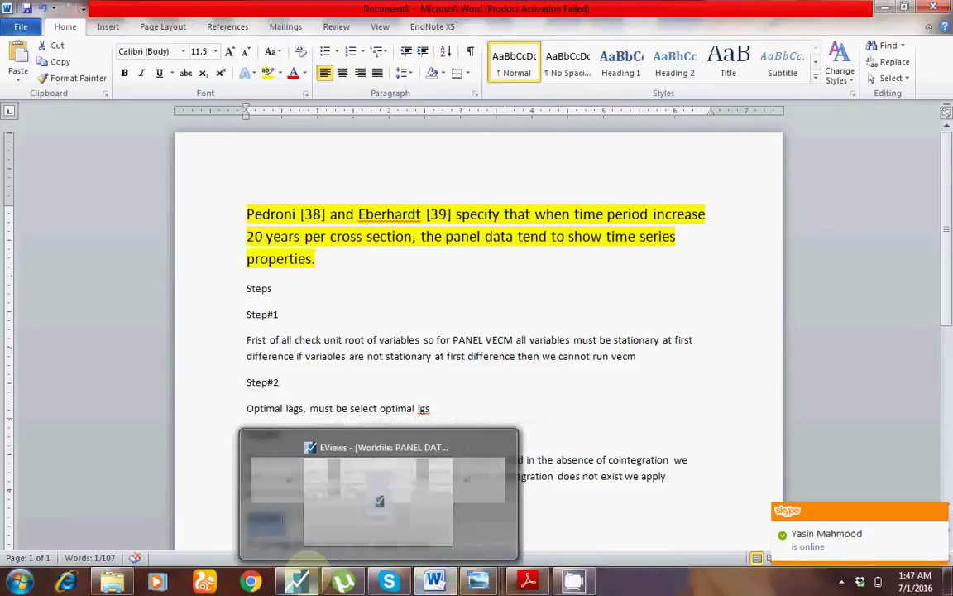
{"action": "left_click", "coordinate": [327, 513]}
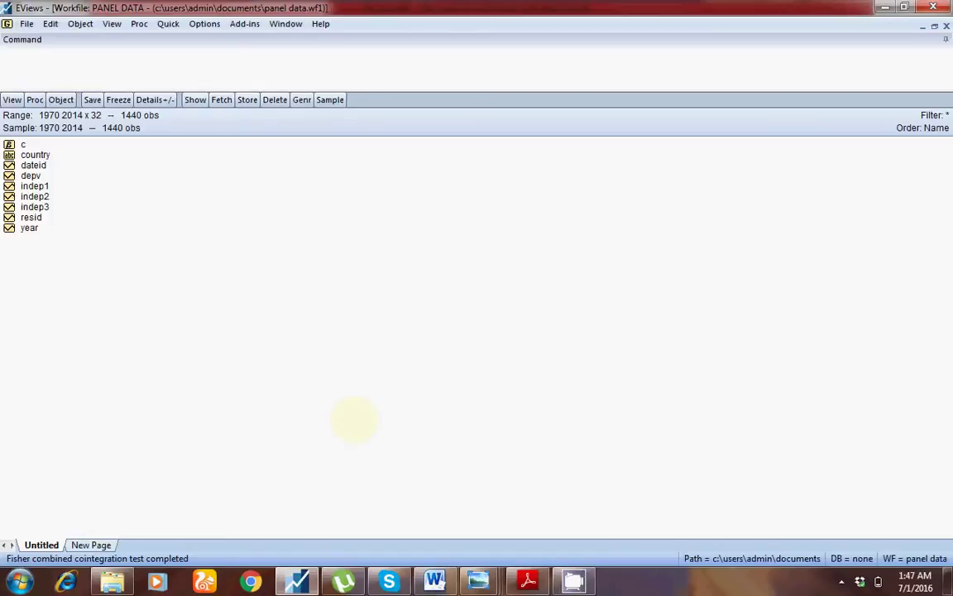
{"action": "left_click", "coordinate": [435, 581]}
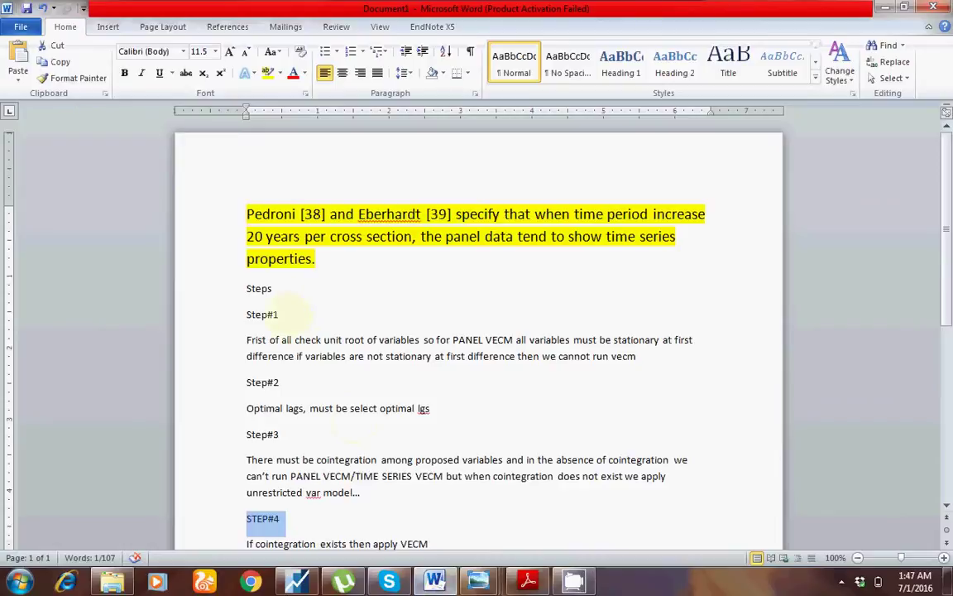
{"action": "left_click", "coordinate": [242, 383]}
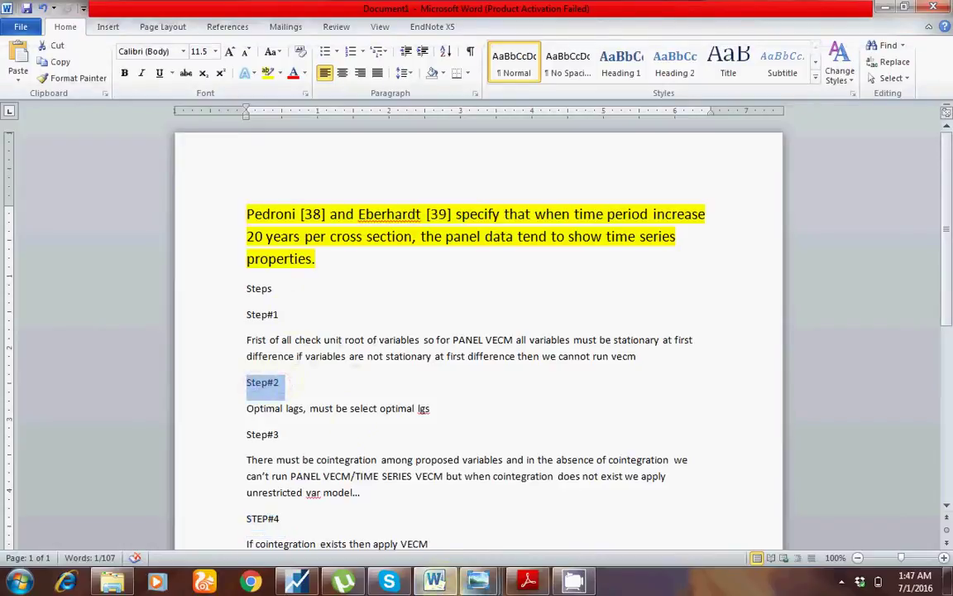
{"action": "left_click", "coordinate": [240, 347]}
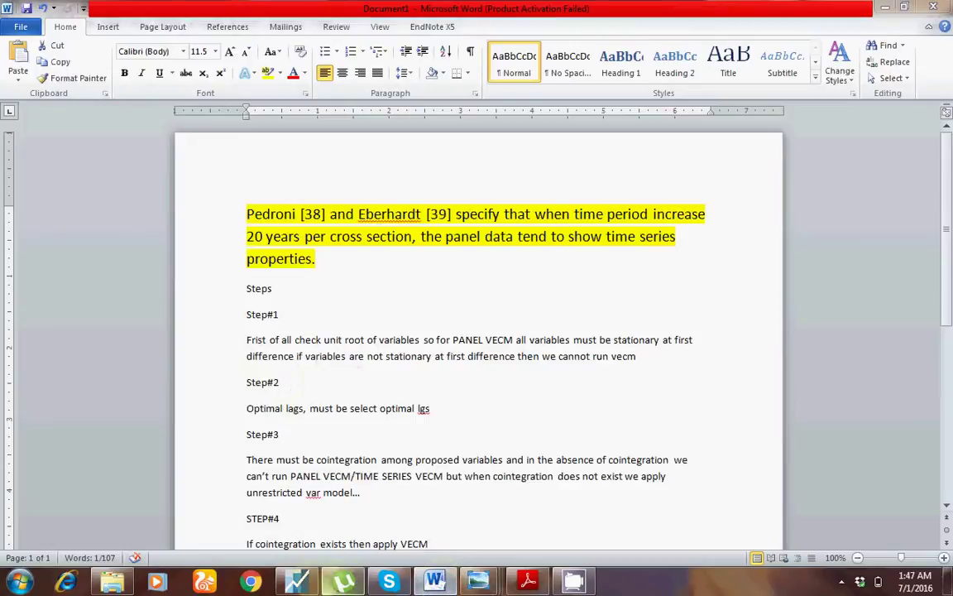
Switch to EViews and estimate an unrestricted VAR of depv, indep2, indep3 and indep1 with lag interval 1 2 and sample 1970 2014
{"action": "left_click", "coordinate": [296, 582]}
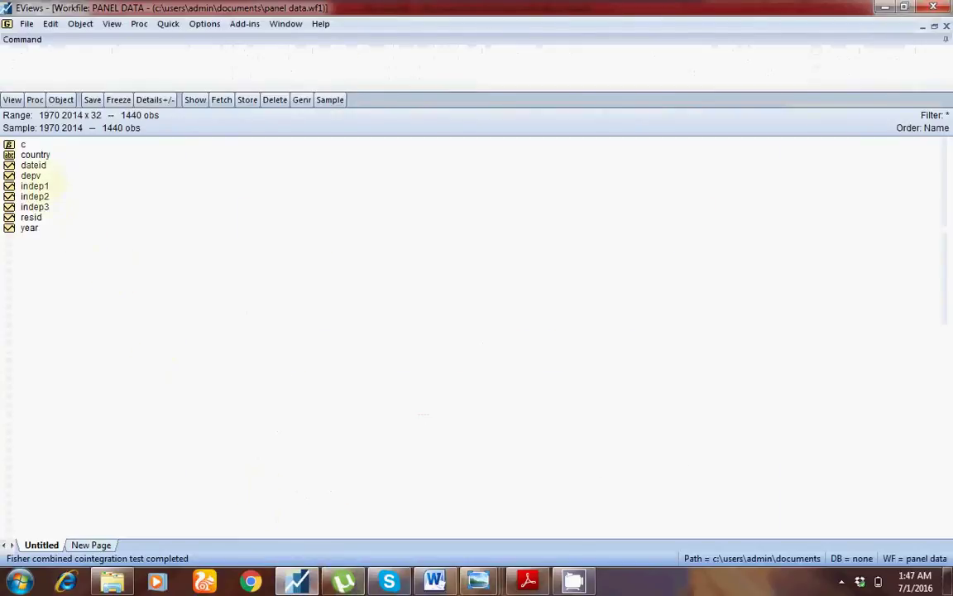
{"action": "left_click", "coordinate": [31, 175]}
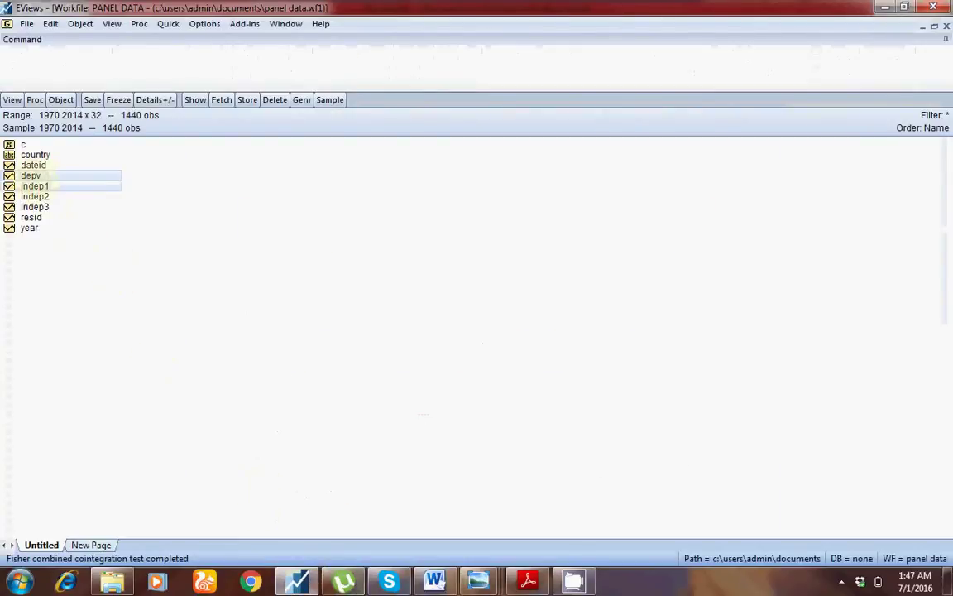
{"action": "left_click", "coordinate": [34, 196], "text": "ctrl"}
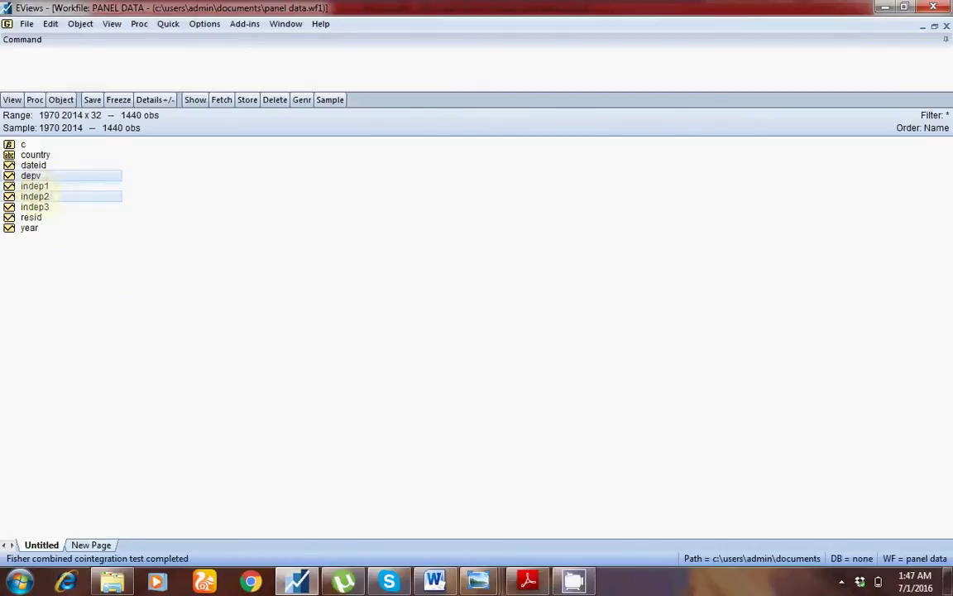
{"action": "left_click", "coordinate": [35, 207], "text": "ctrl"}
{"action": "left_click", "coordinate": [35, 186], "text": "ctrl"}
{"action": "right_click", "coordinate": [44, 187]}
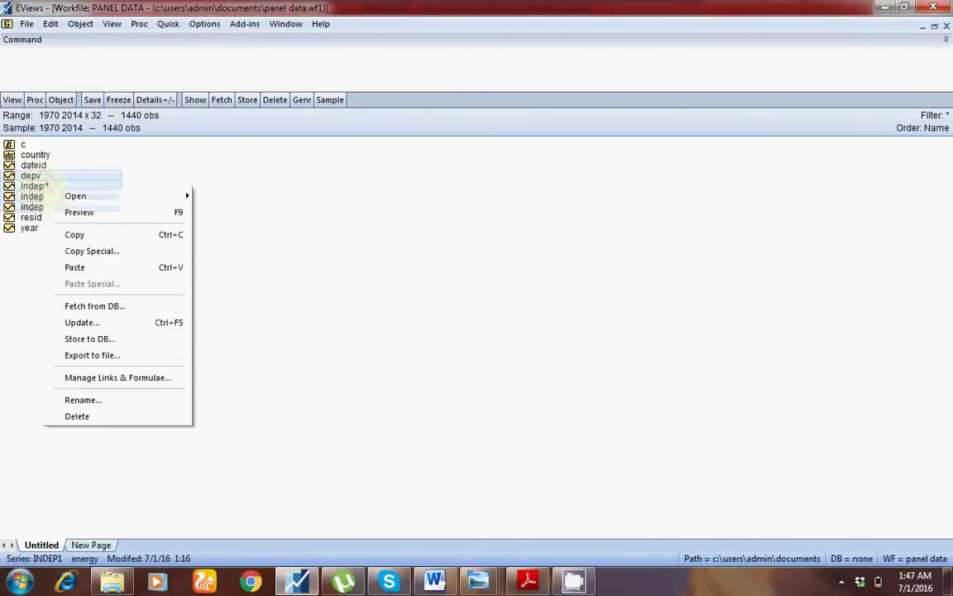
{"action": "mouse_move", "coordinate": [116, 196]}
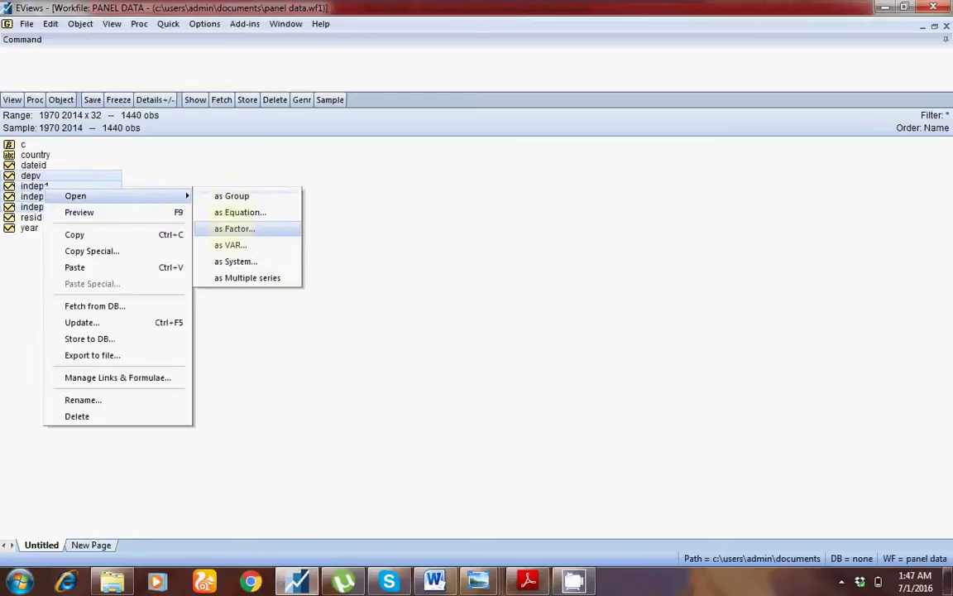
{"action": "left_click", "coordinate": [231, 245]}
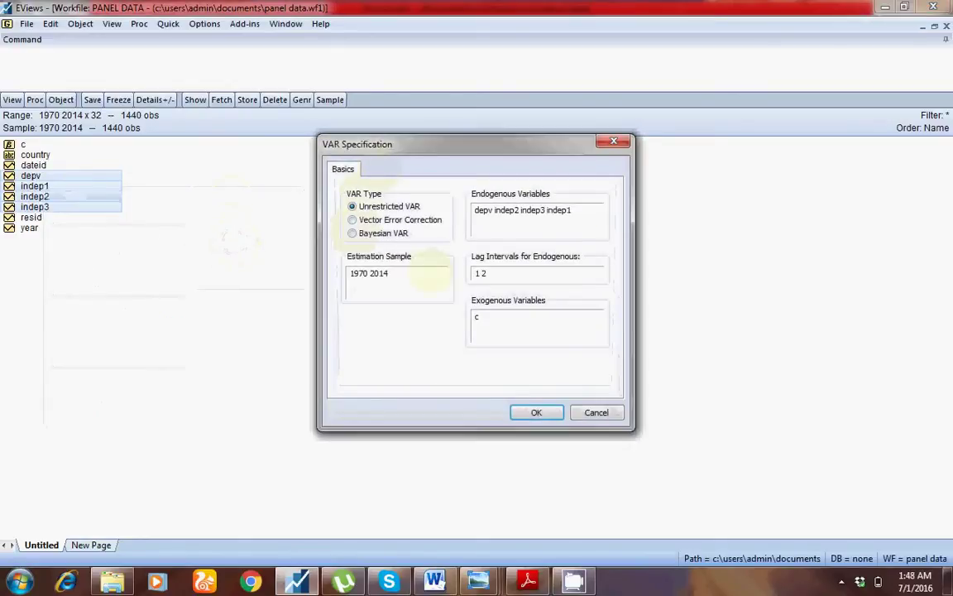
{"action": "left_click", "coordinate": [534, 409]}
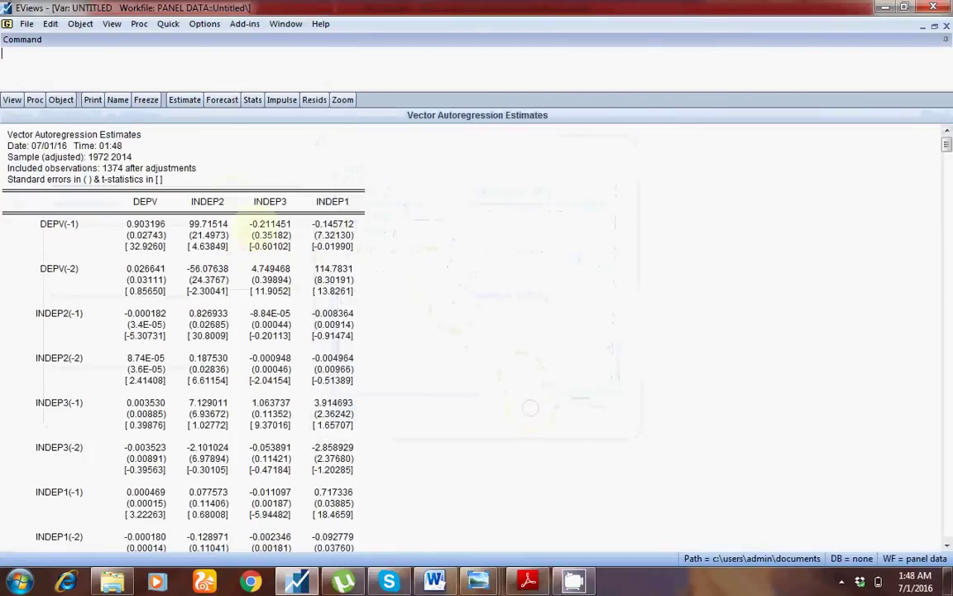
Run the lag length criteria for the estimated VAR with 2 lags to include
{"action": "left_click", "coordinate": [13, 100]}
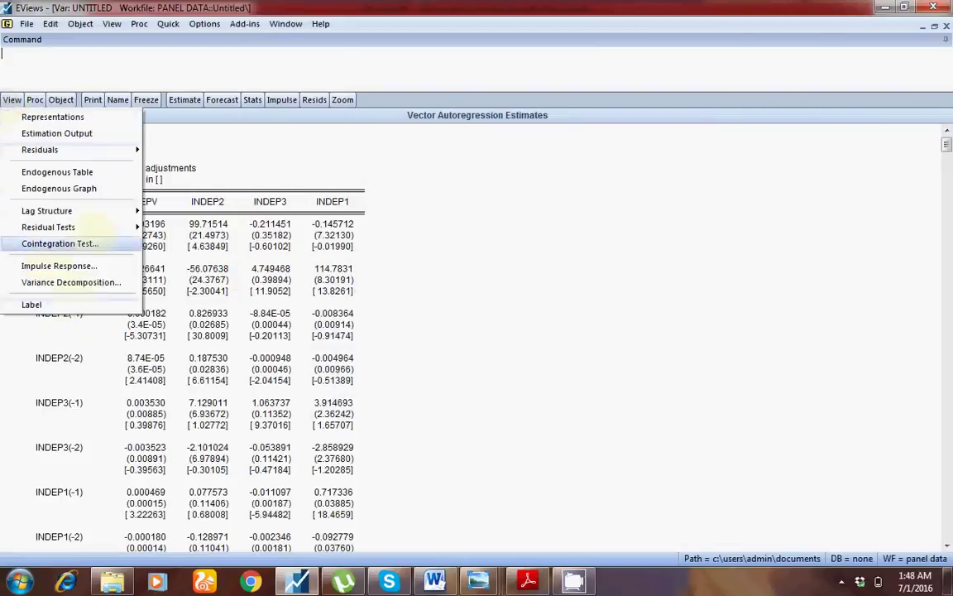
{"action": "mouse_move", "coordinate": [83, 210]}
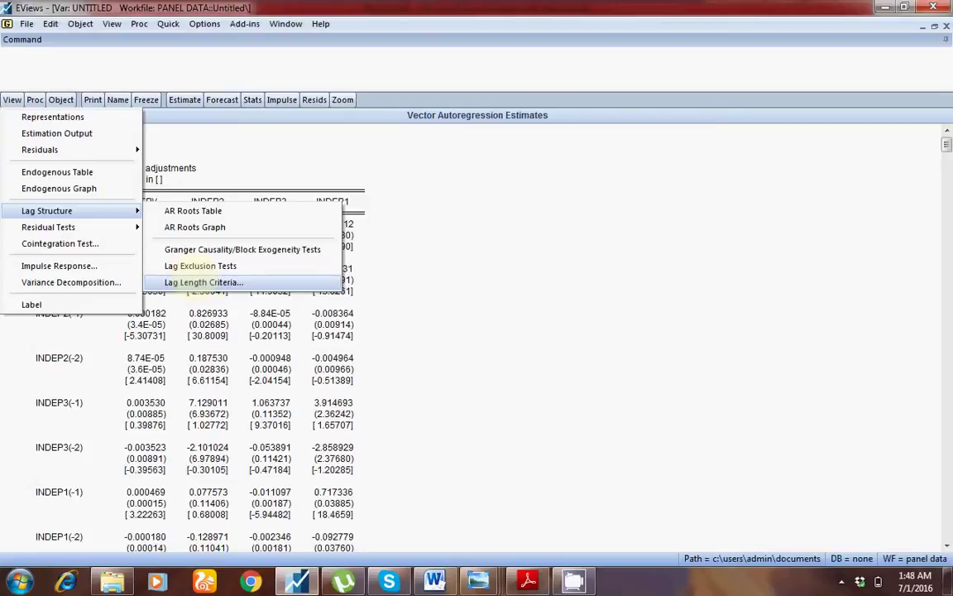
{"action": "key", "text": "Return"}
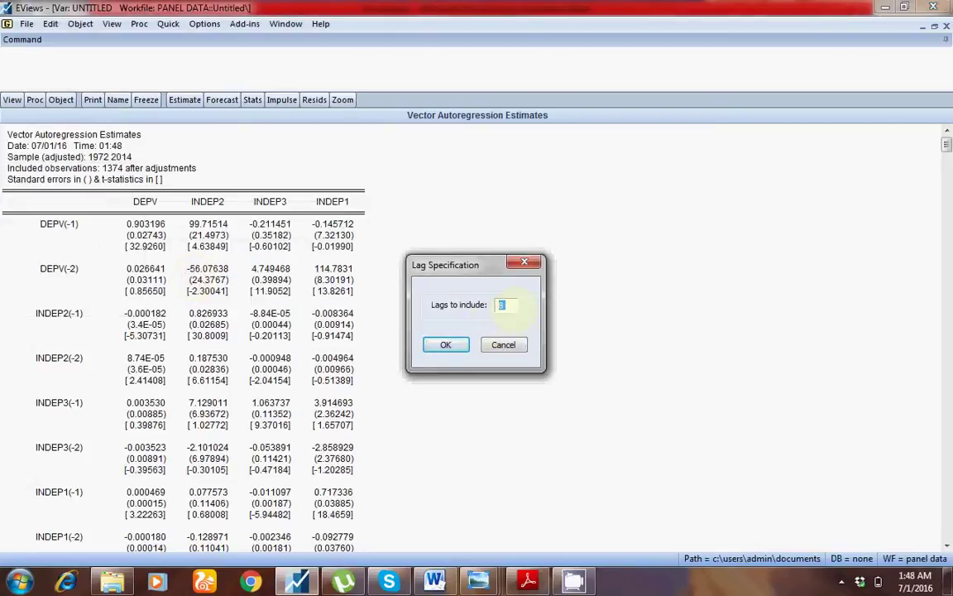
{"action": "type", "text": "2"}
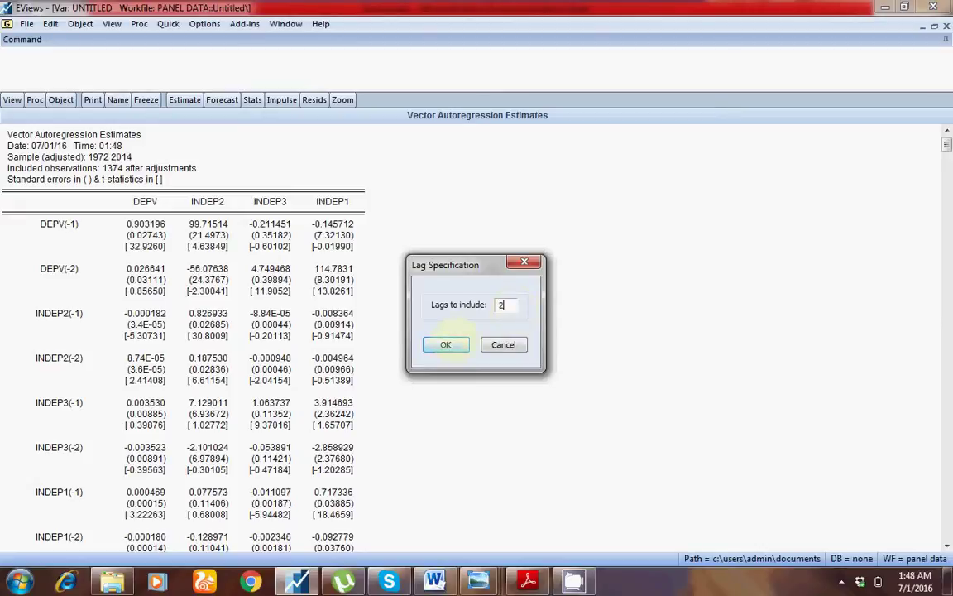
{"action": "left_click", "coordinate": [446, 344]}
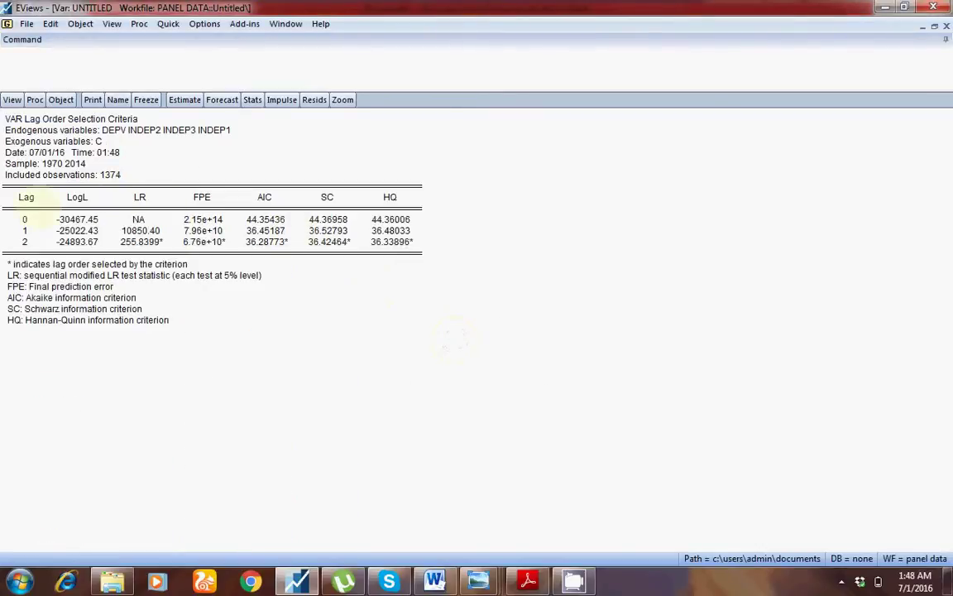
Examine the lag order selection table, comparing the AIC, SC and HQ values across the lags
{"action": "left_click_drag", "start_coordinate": [29, 217], "coordinate": [137, 253]}
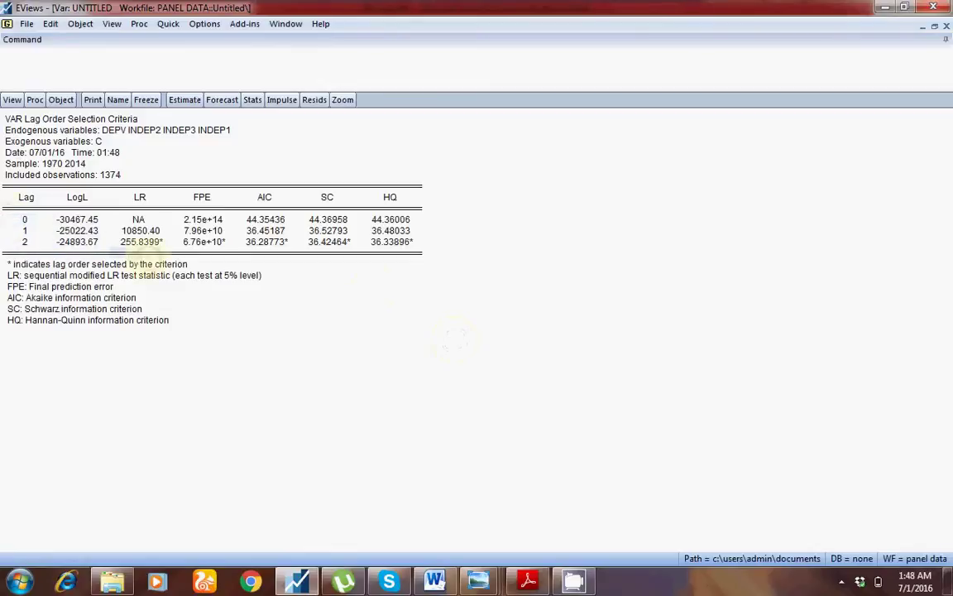
{"action": "left_click_drag", "start_coordinate": [264, 197], "coordinate": [329, 197]}
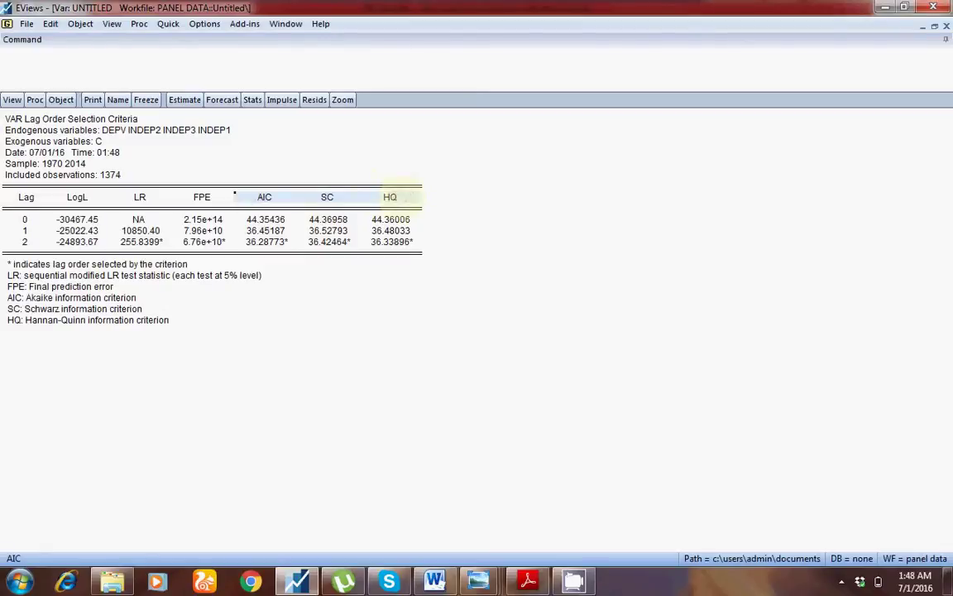
{"action": "left_click", "coordinate": [387, 197]}
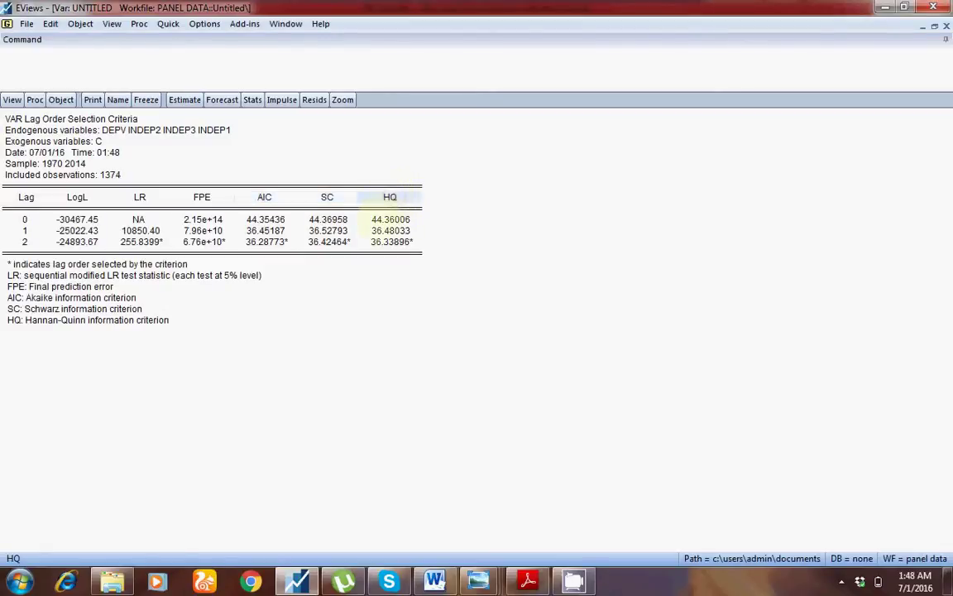
{"action": "left_click_drag", "start_coordinate": [389, 219], "coordinate": [392, 242]}
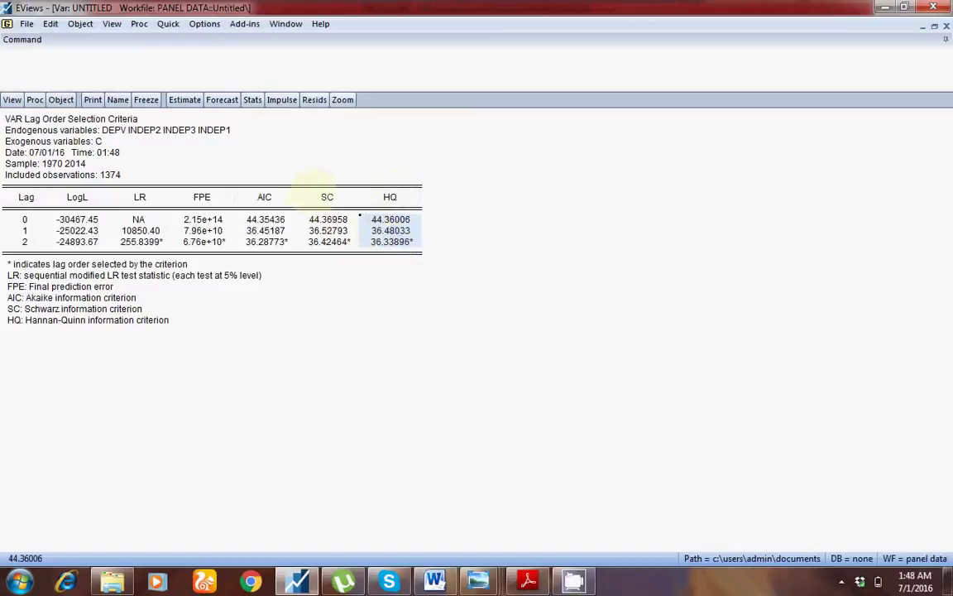
{"action": "left_click_drag", "start_coordinate": [327, 197], "coordinate": [329, 241]}
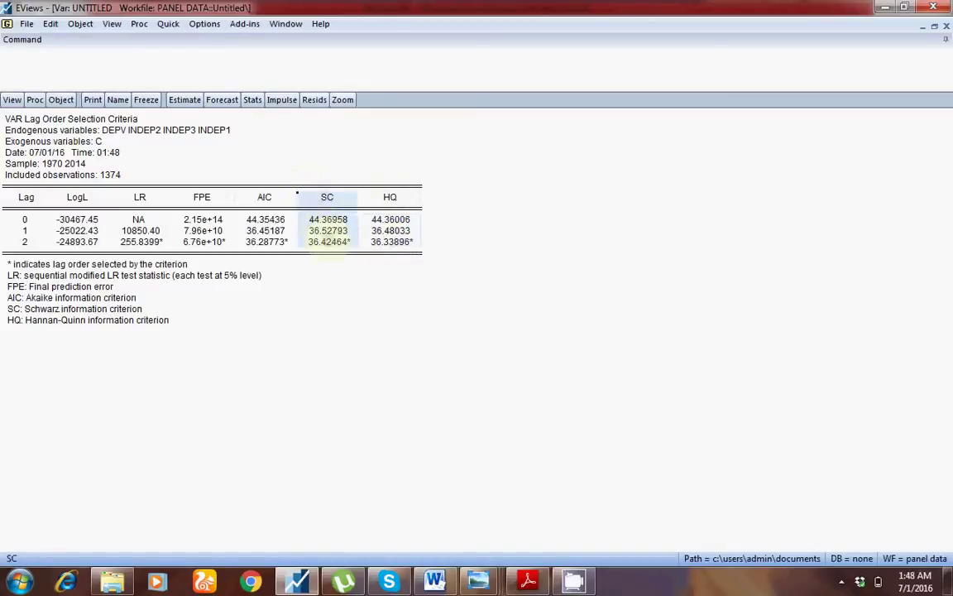
{"action": "left_click_drag", "start_coordinate": [264, 196], "coordinate": [265, 242]}
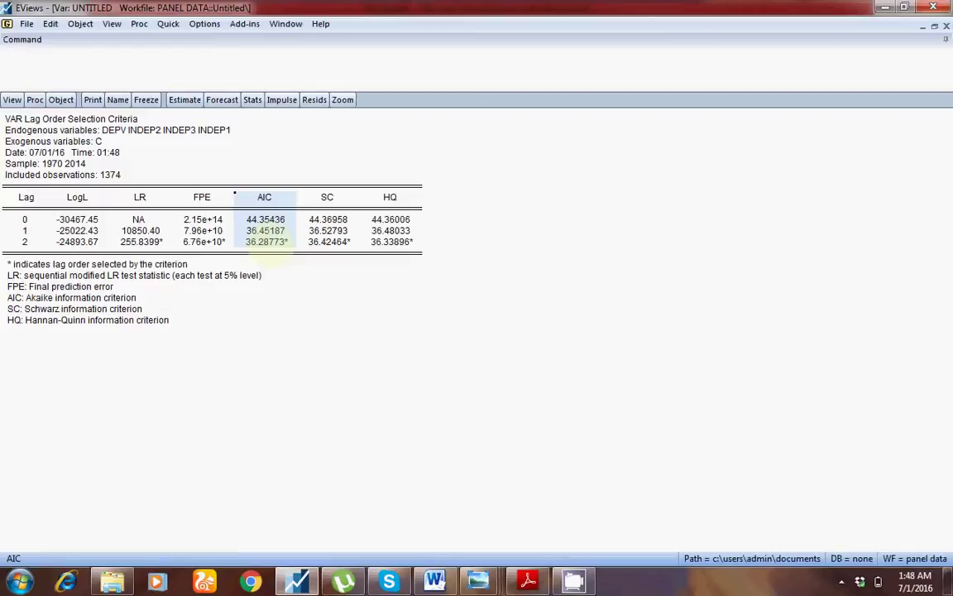
{"action": "left_click", "coordinate": [149, 139]}
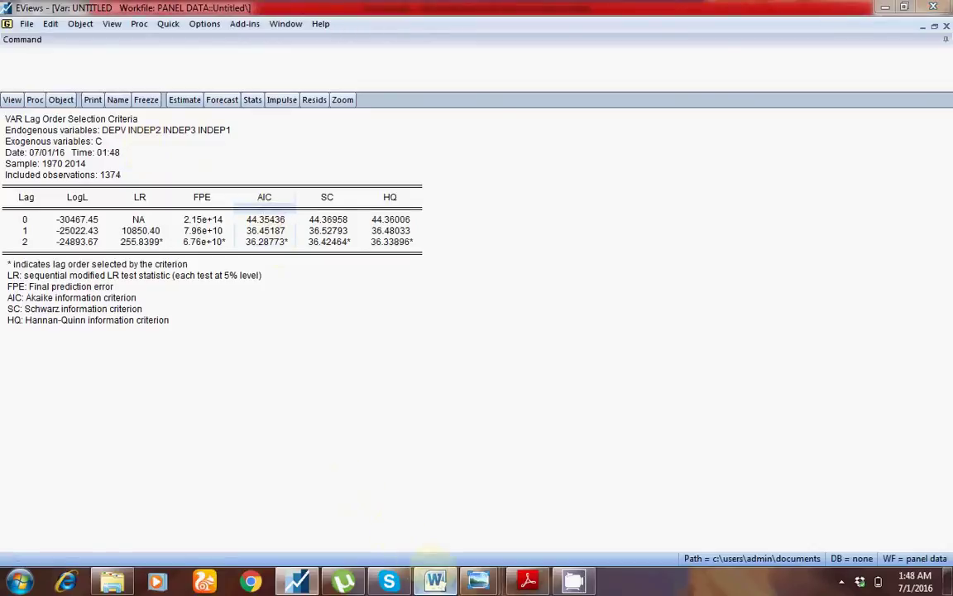
Switch to the Word notes to review Step#3 on the cointegration requirement, and return to EViews
{"action": "left_click", "coordinate": [434, 580]}
{"action": "left_click_drag", "start_coordinate": [284, 435], "coordinate": [248, 435]}
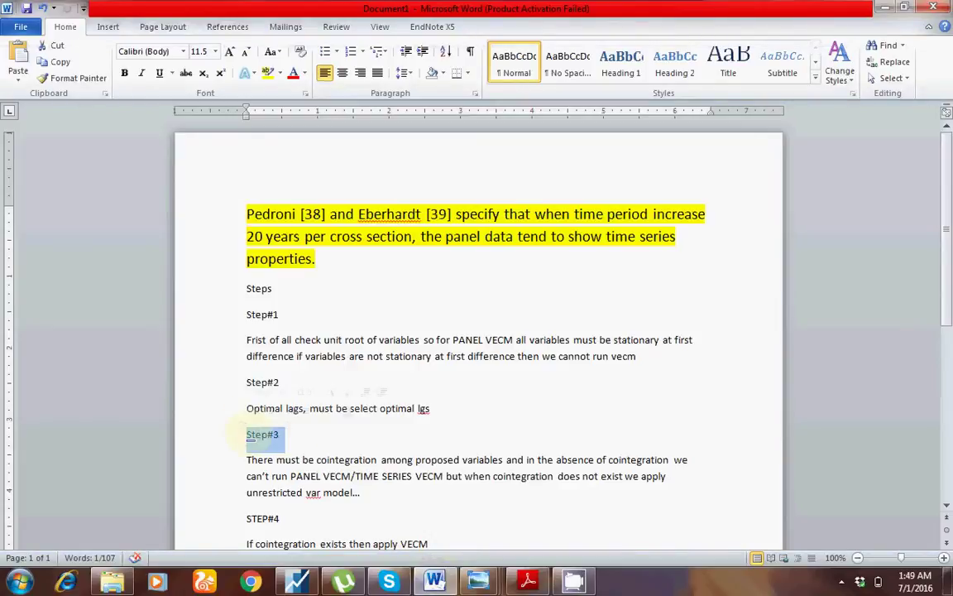
{"action": "key", "text": "alt+Tab"}
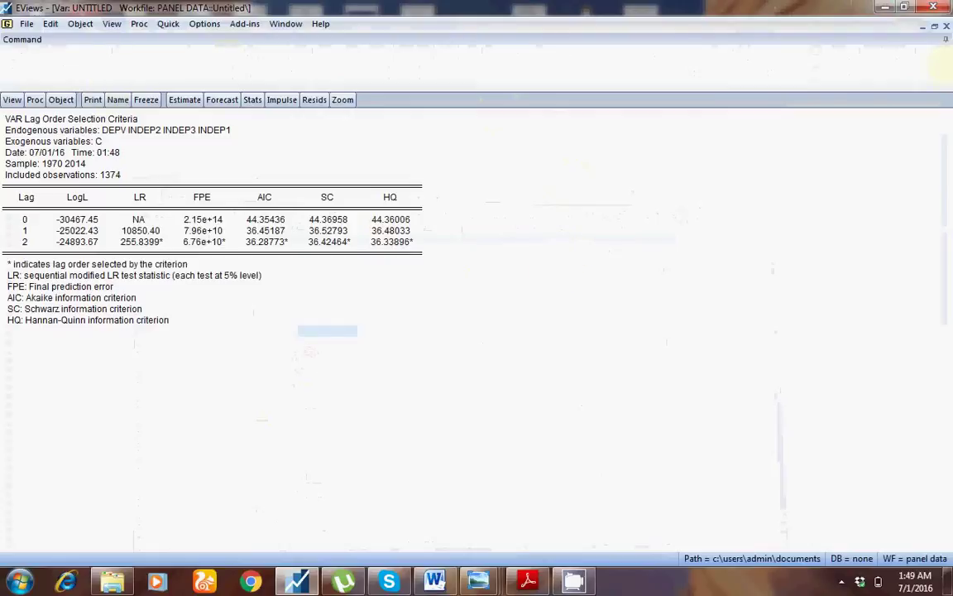
Close the untitled VAR and delete it without naming or storing it
{"action": "key", "text": "ctrl+F4"}
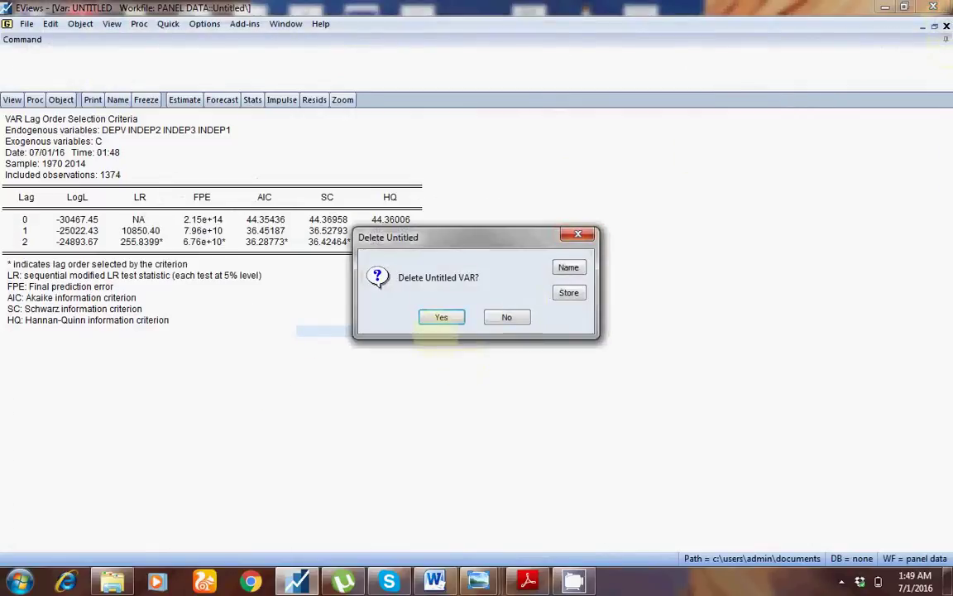
{"action": "left_click", "coordinate": [439, 319]}
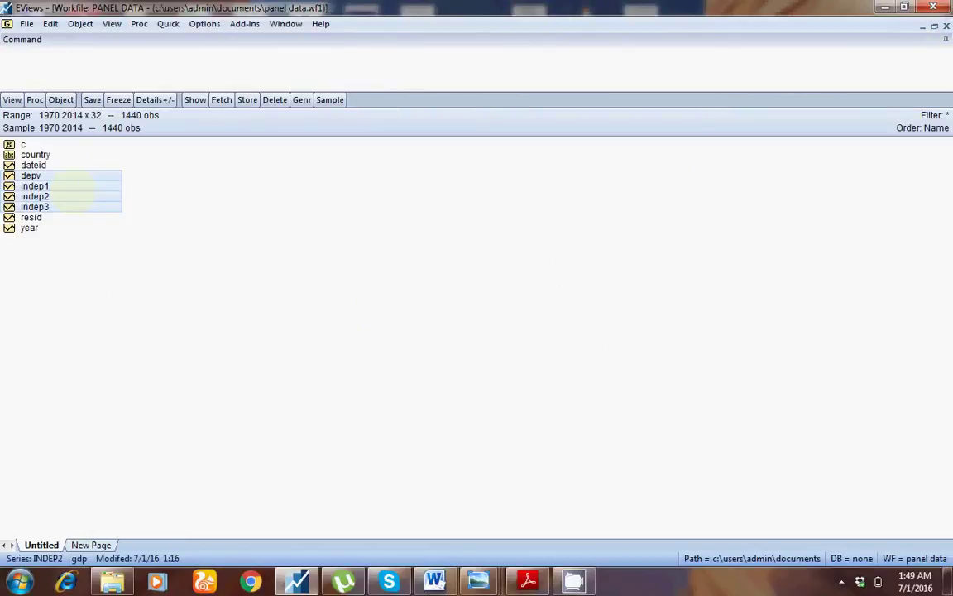
Open the selected series depv, indep1, indep2 and indep3 together as a group
{"action": "right_click", "coordinate": [73, 190]}
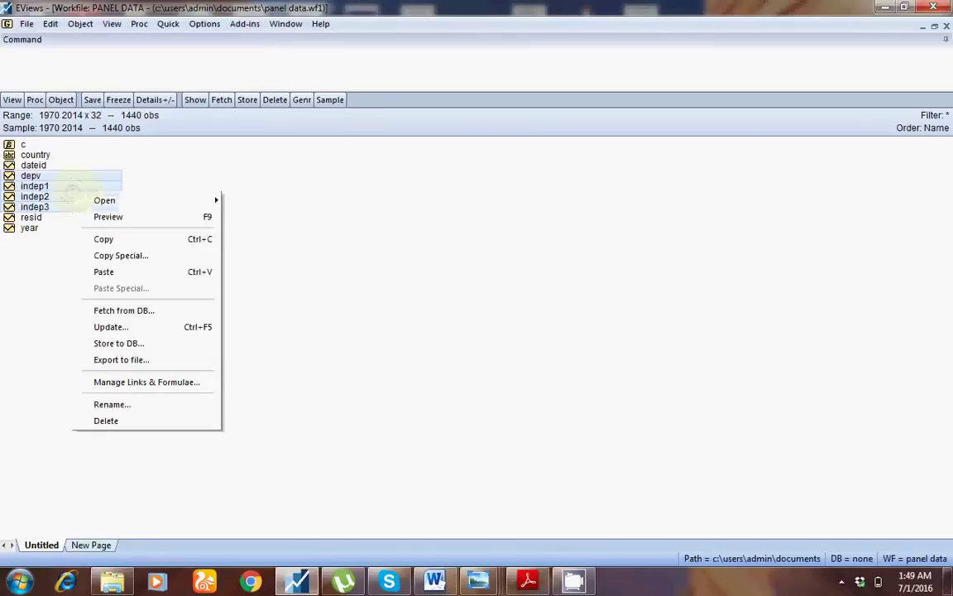
{"action": "mouse_move", "coordinate": [207, 200]}
{"action": "left_click", "coordinate": [257, 200]}
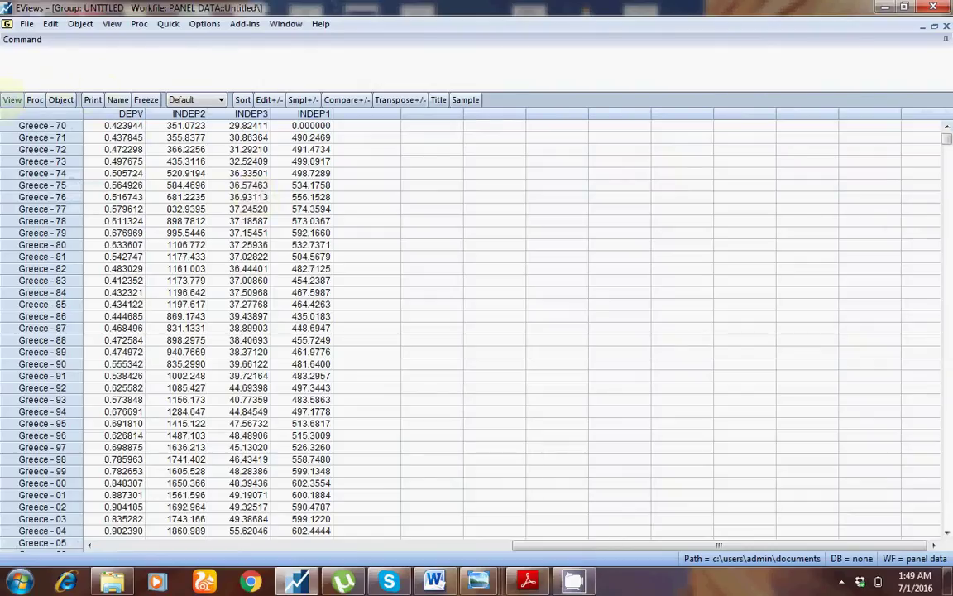
Run the Pedroni (Engle-Granger based) panel cointegration test on the group with individual intercept and a user-specified lag length of 1
{"action": "left_click", "coordinate": [12, 99]}
{"action": "mouse_move", "coordinate": [79, 325]}
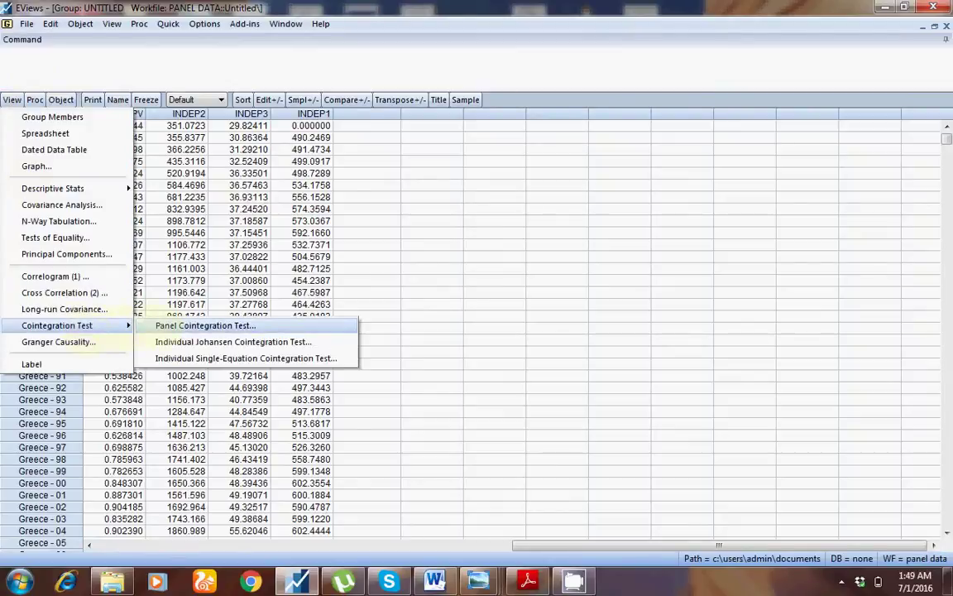
{"action": "key", "text": "Return"}
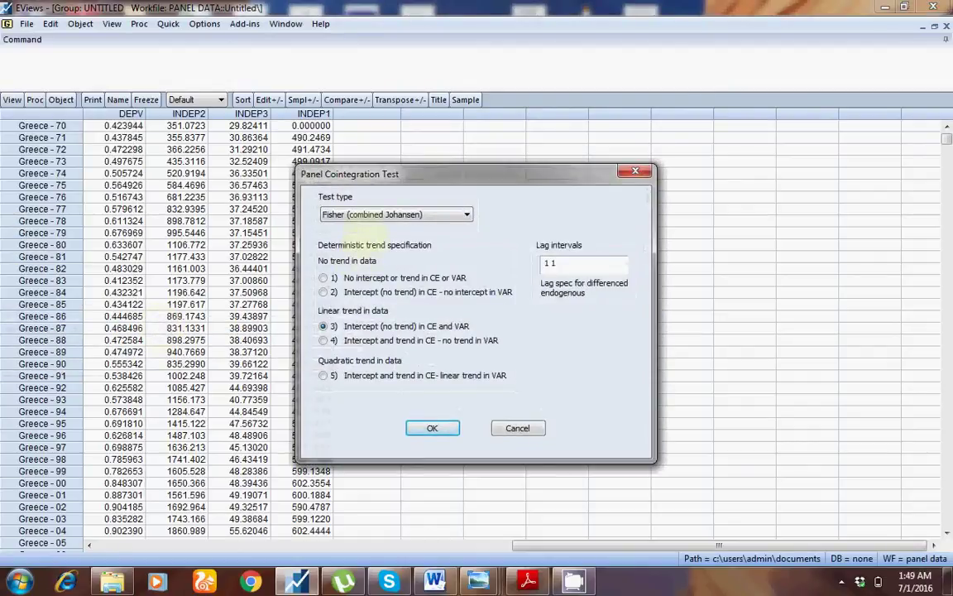
{"action": "left_click", "coordinate": [364, 214]}
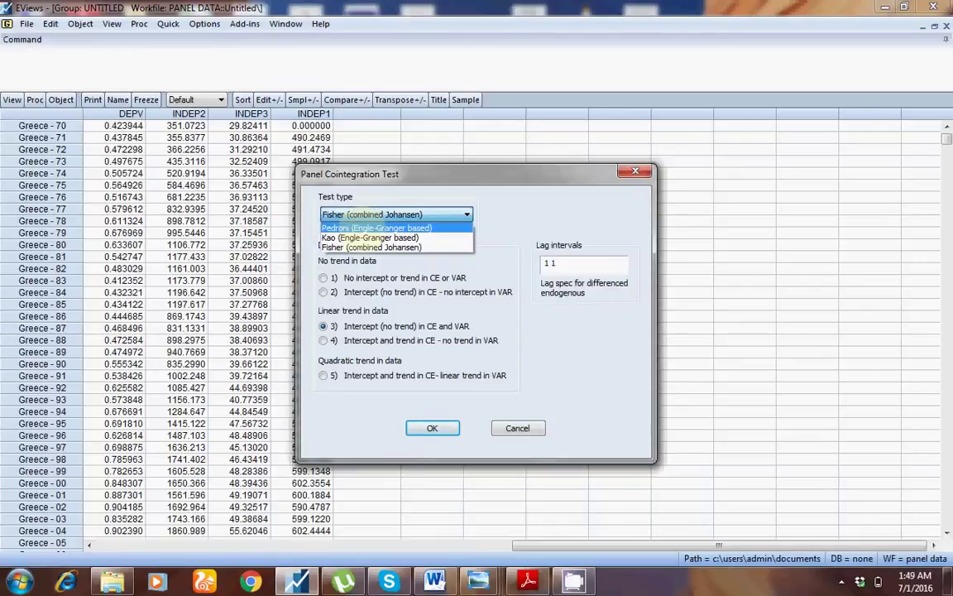
{"action": "left_click", "coordinate": [376, 227]}
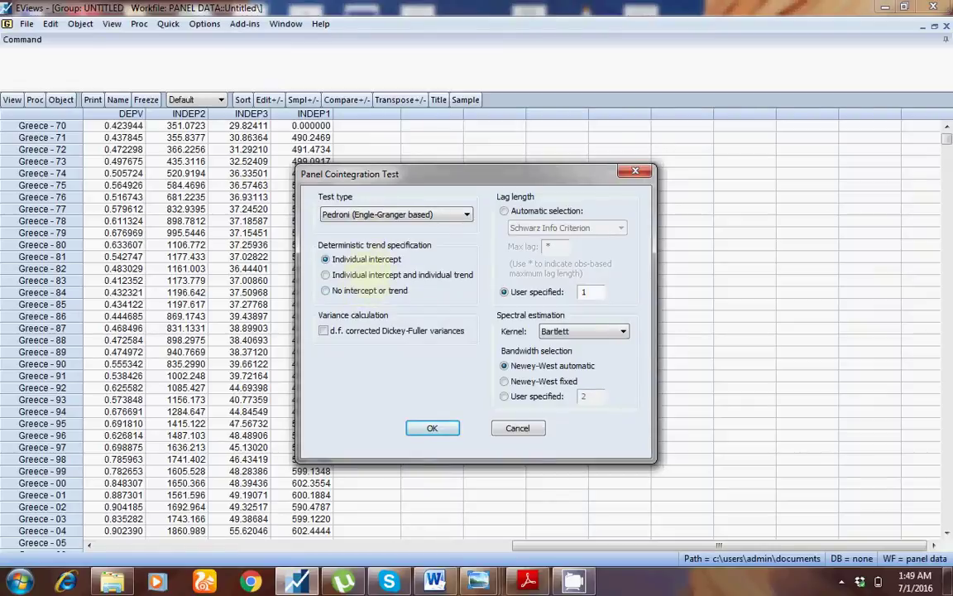
{"action": "left_click", "coordinate": [366, 276]}
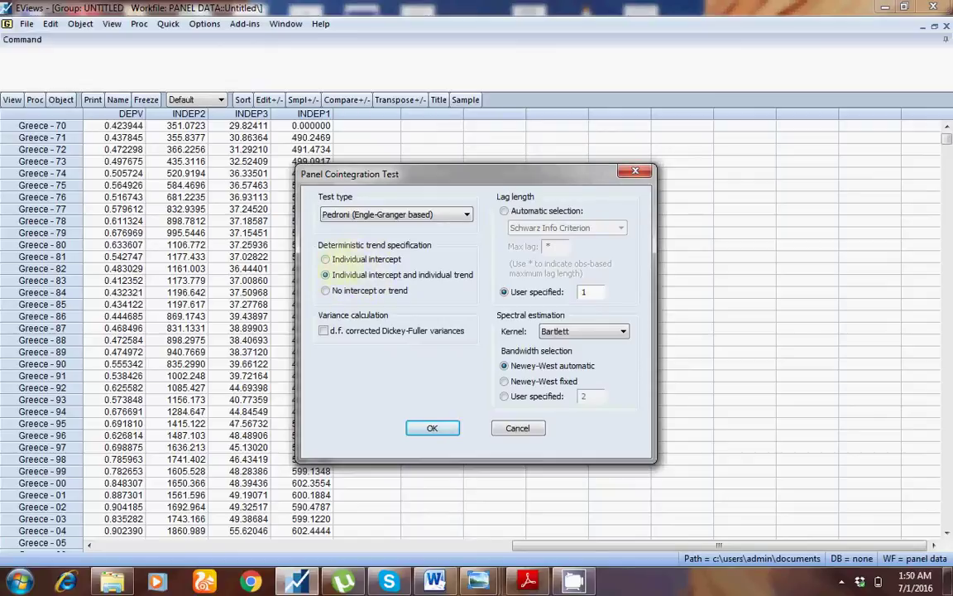
{"action": "left_click", "coordinate": [325, 259]}
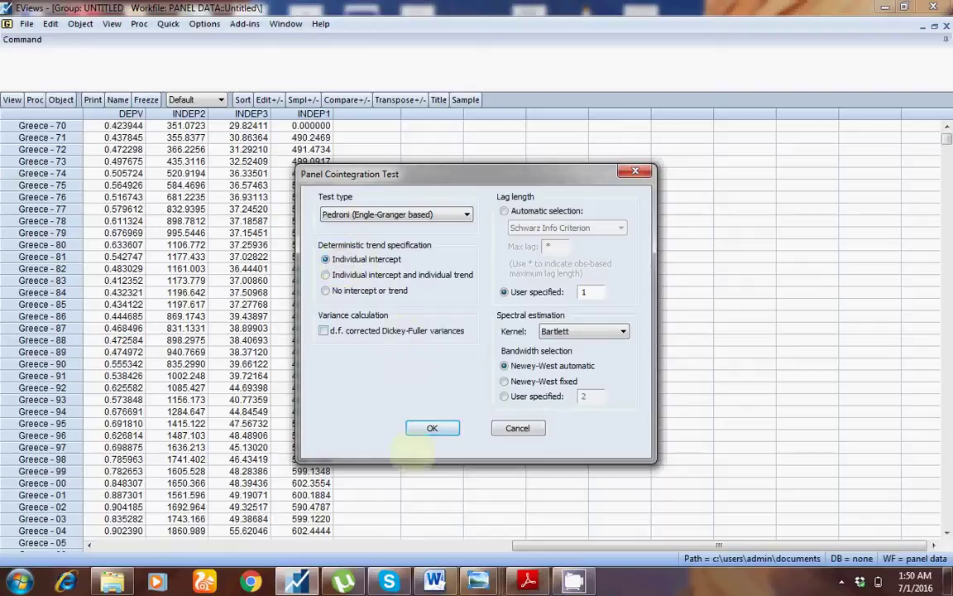
{"action": "left_click", "coordinate": [432, 427]}
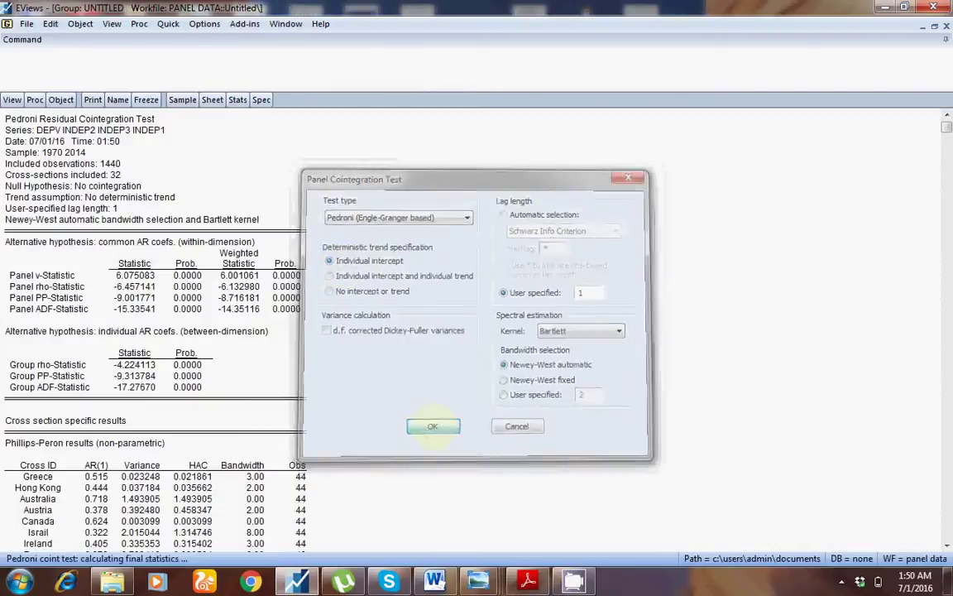
Examine the within-dimension, weighted and between-dimension statistics in the Pedroni residual cointegration output
{"action": "left_click_drag", "start_coordinate": [110, 261], "coordinate": [199, 372]}
{"action": "left_click_drag", "start_coordinate": [231, 403], "coordinate": [286, 382]}
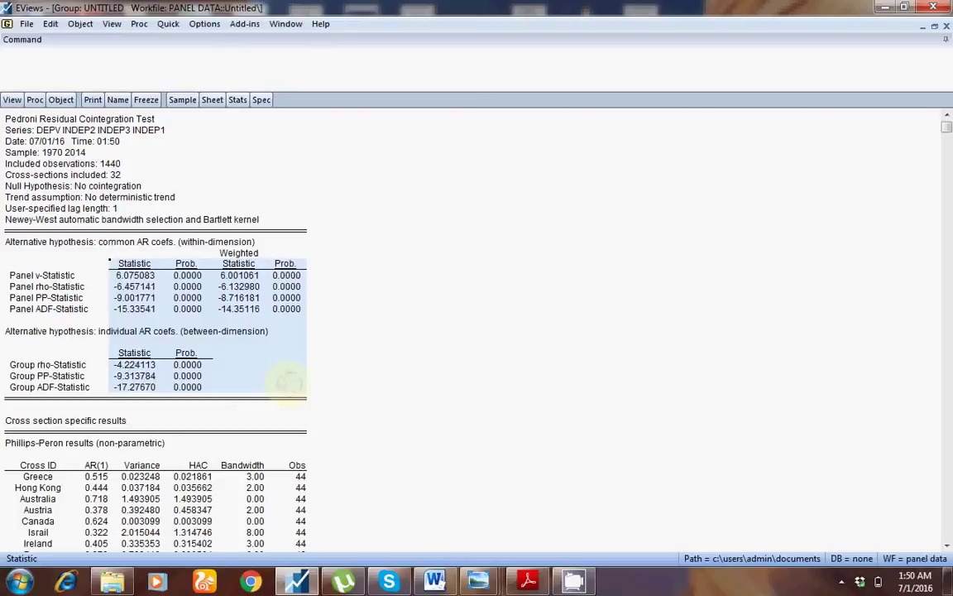
{"action": "left_click", "coordinate": [135, 275]}
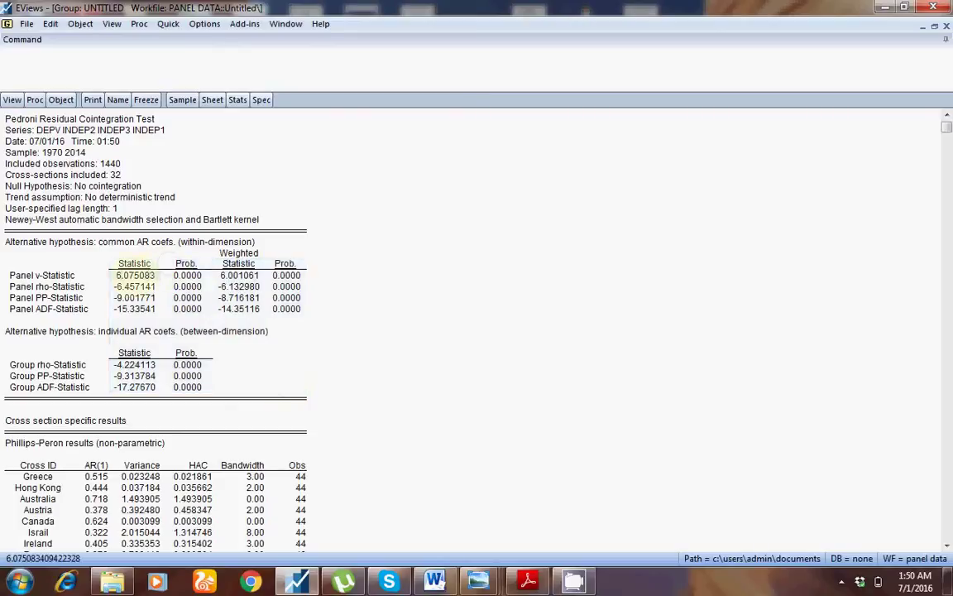
{"action": "left_click", "coordinate": [135, 286]}
{"action": "left_click", "coordinate": [135, 297]}
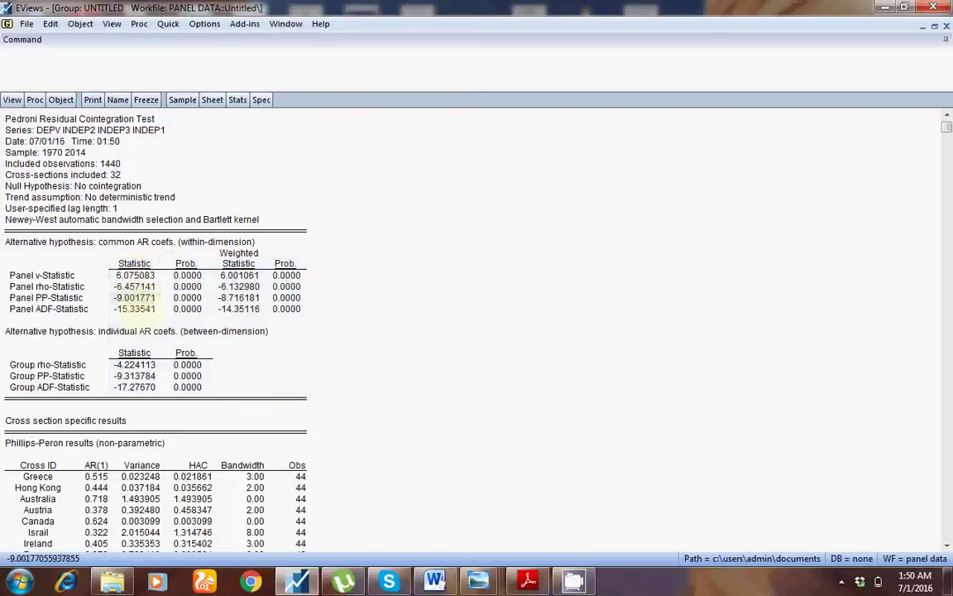
{"action": "left_click", "coordinate": [135, 308]}
{"action": "left_click", "coordinate": [239, 276]}
{"action": "left_click", "coordinate": [239, 286]}
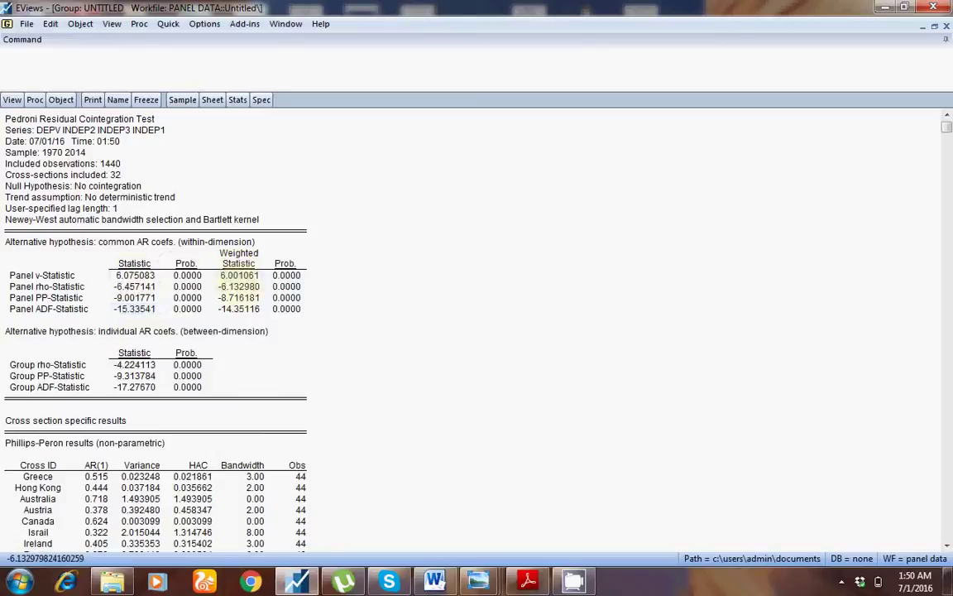
{"action": "left_click", "coordinate": [240, 296]}
{"action": "left_click", "coordinate": [239, 309]}
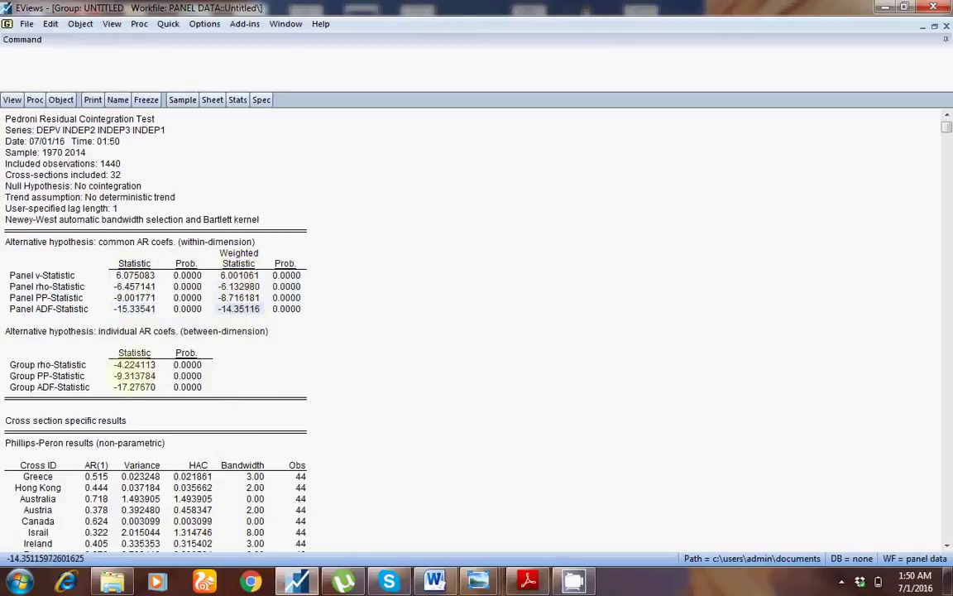
{"action": "left_click", "coordinate": [135, 364]}
{"action": "left_click", "coordinate": [135, 376]}
{"action": "left_click", "coordinate": [134, 387]}
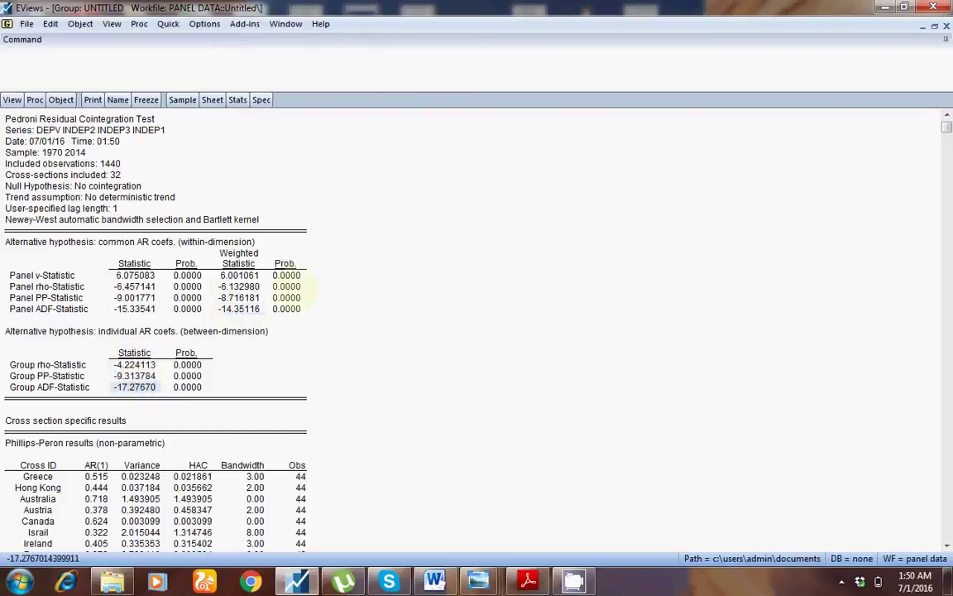
Compare the Pedroni test's probability values with its null hypothesis of no cointegration
{"action": "left_click_drag", "start_coordinate": [185, 275], "coordinate": [274, 399]}
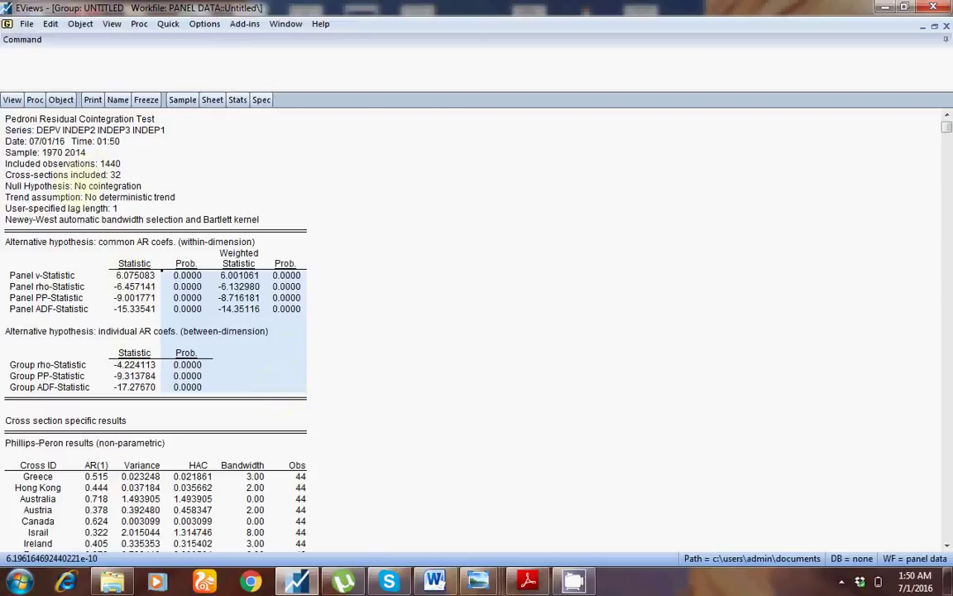
{"action": "left_click", "coordinate": [74, 185]}
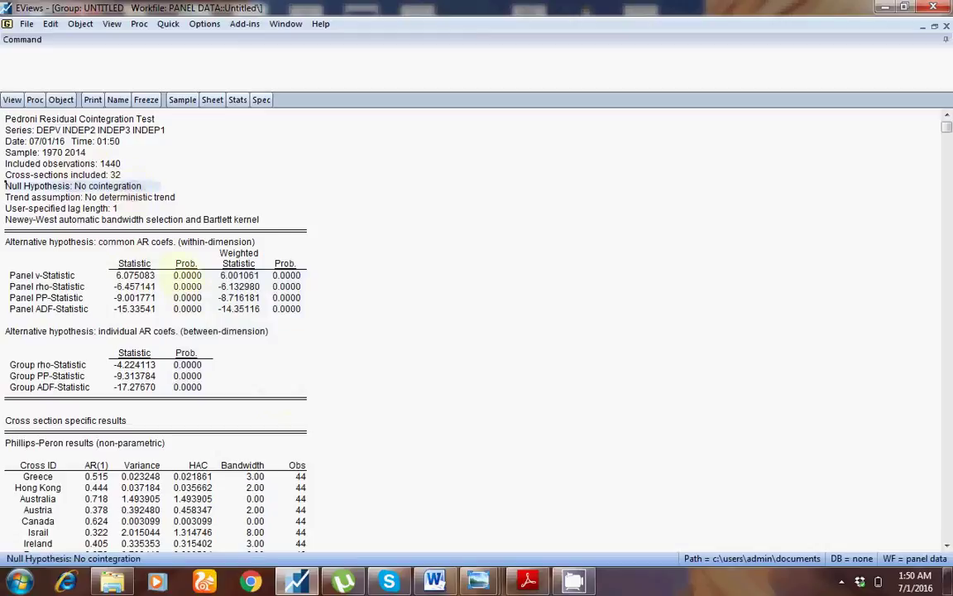
{"action": "left_click", "coordinate": [187, 286]}
{"action": "left_click_drag", "start_coordinate": [187, 275], "coordinate": [285, 403]}
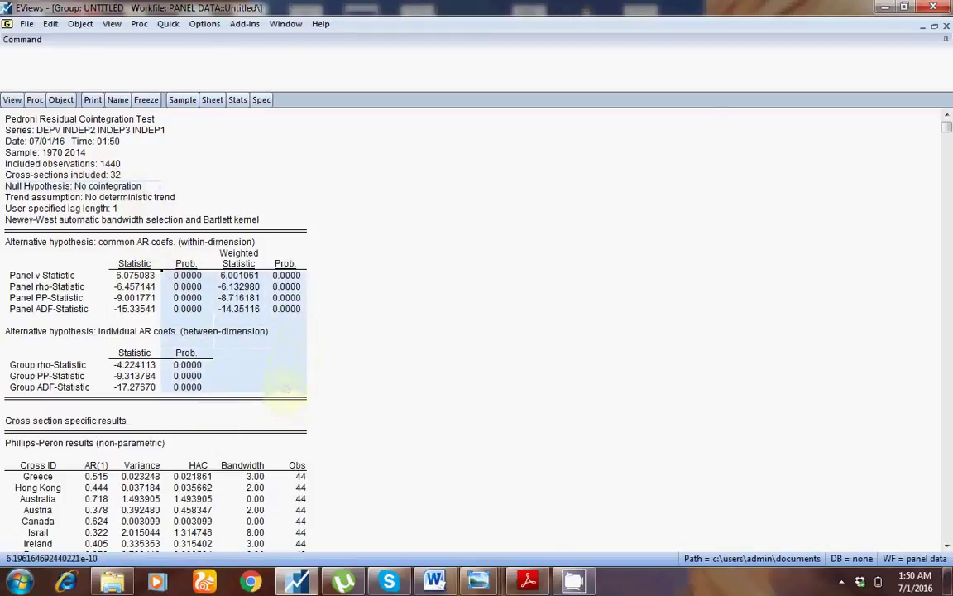
{"action": "left_click", "coordinate": [105, 176]}
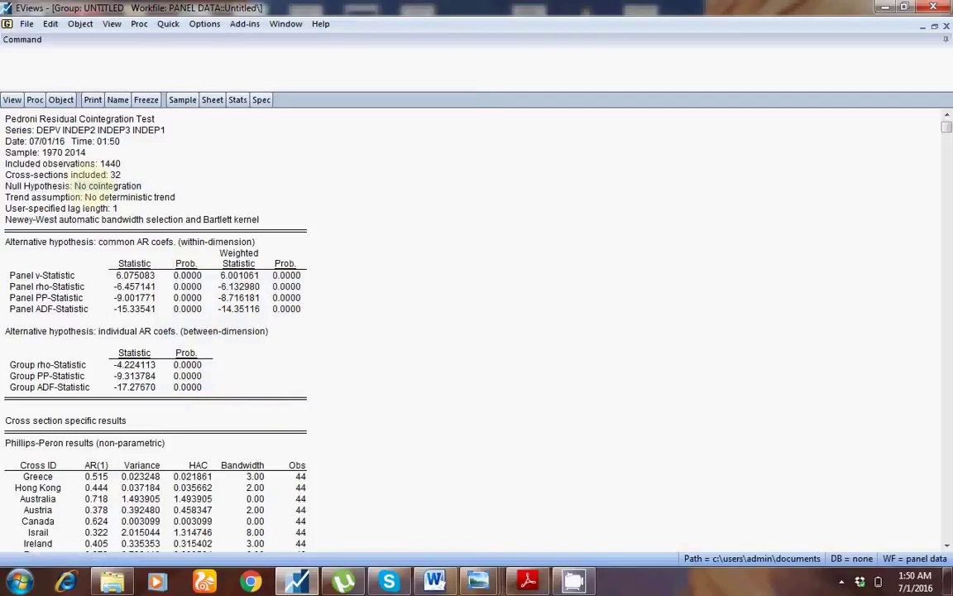
Run the Kao (Engle-Granger based) panel cointegration test with lag length 1 and check its ADF probability against the null hypothesis
{"action": "left_click", "coordinate": [13, 99]}
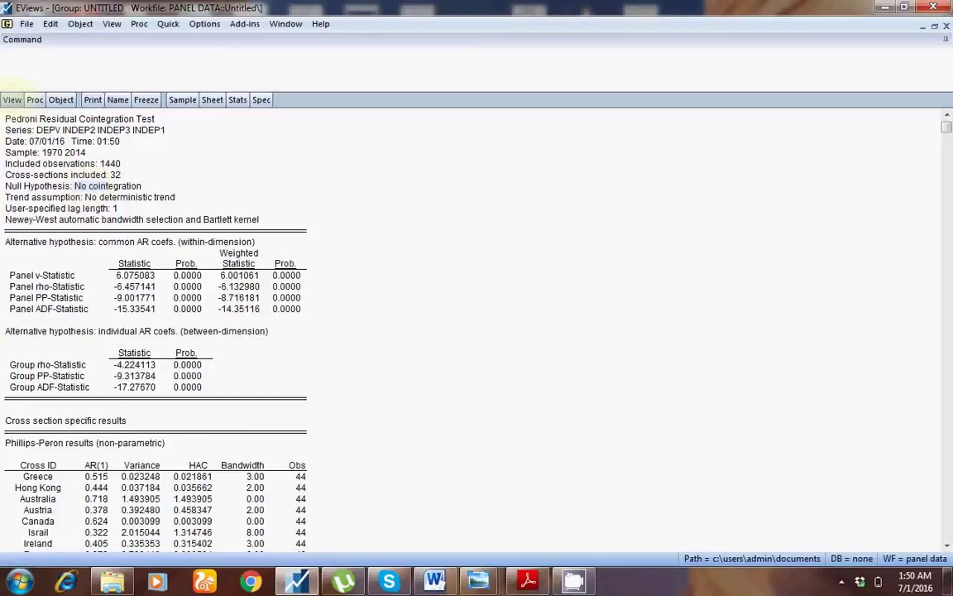
{"action": "mouse_move", "coordinate": [83, 325]}
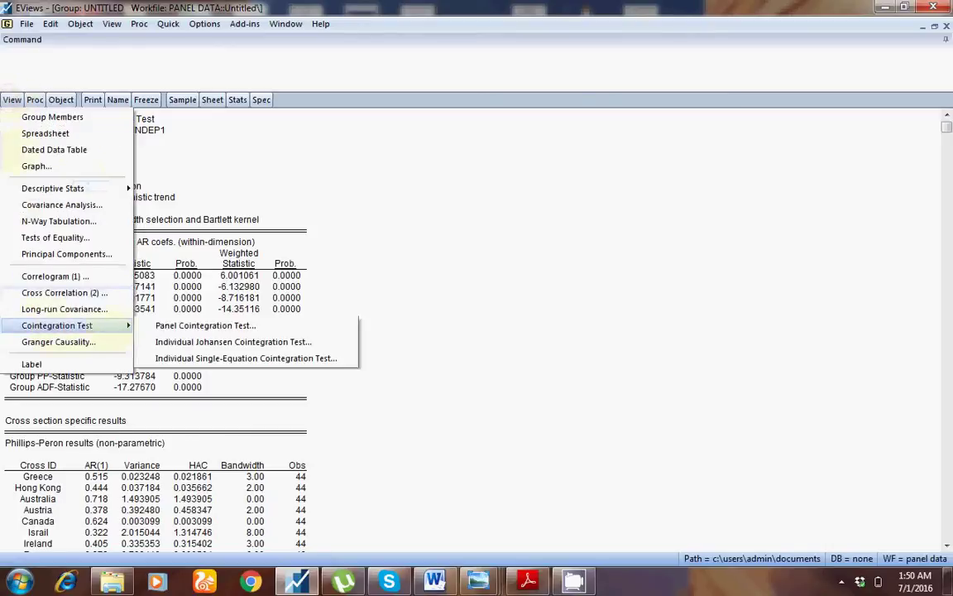
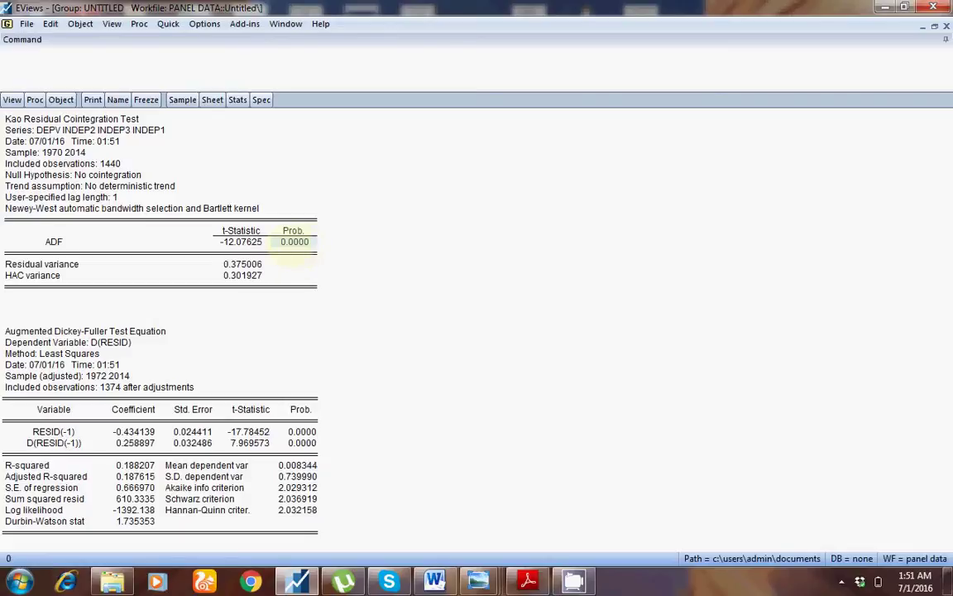
{"action": "left_click", "coordinate": [115, 175]}
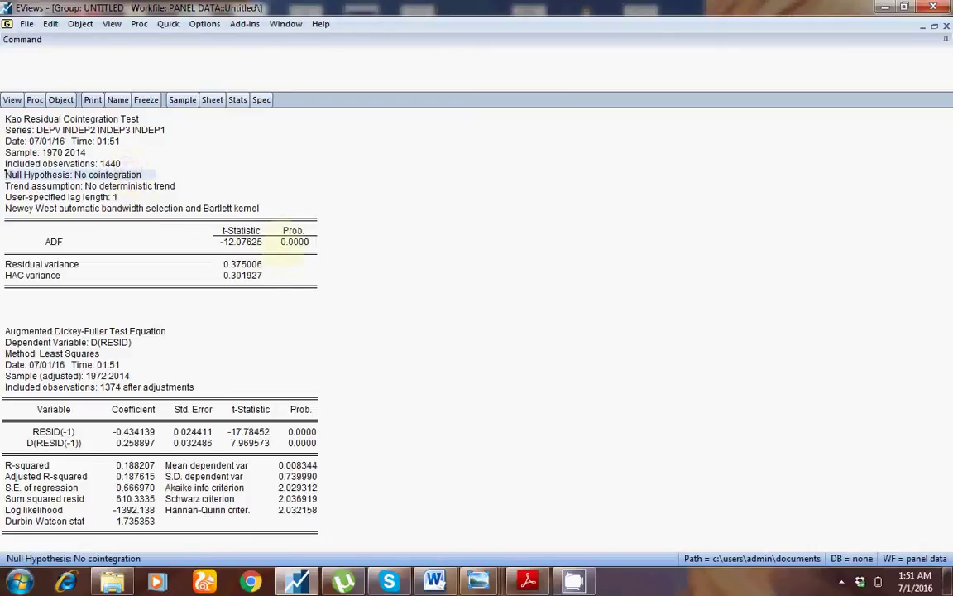
{"action": "left_click", "coordinate": [295, 241]}
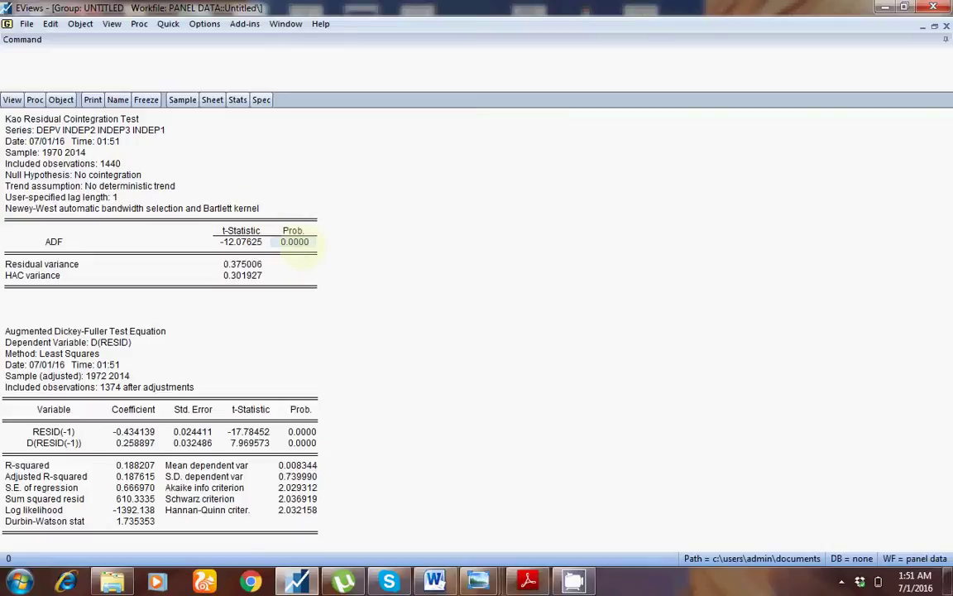
Run the Fisher (combined Johansen) panel cointegration test with lag intervals 1 2 and intercept (no trend) in CE and VAR
{"action": "left_click", "coordinate": [11, 99]}
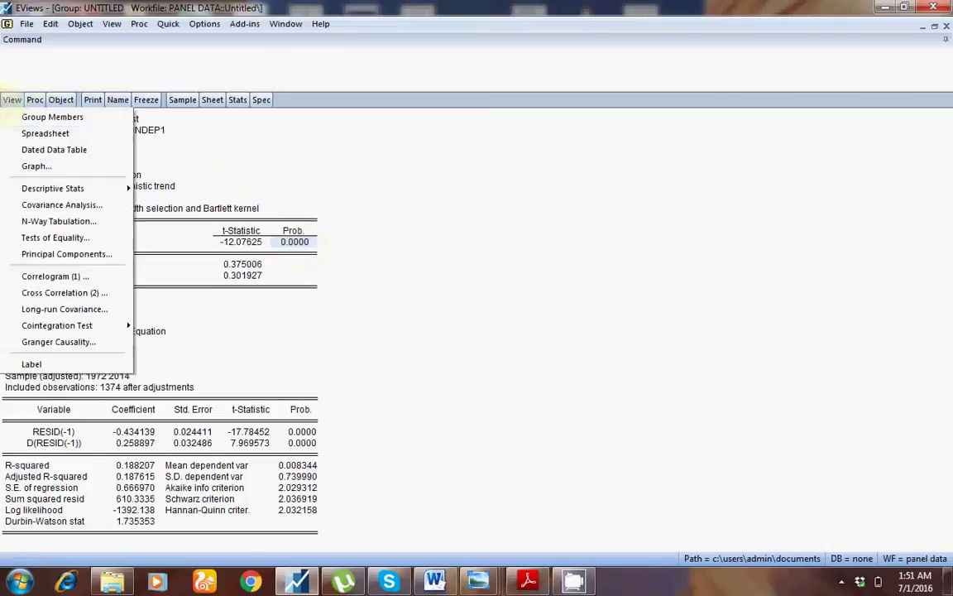
{"action": "mouse_move", "coordinate": [51, 324]}
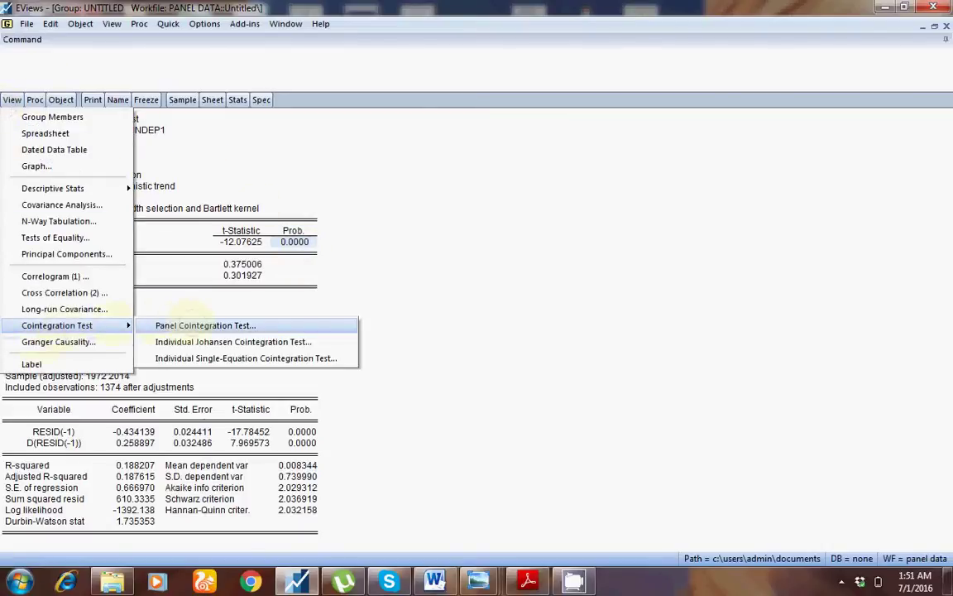
{"action": "left_click", "coordinate": [205, 325]}
{"action": "left_click", "coordinate": [396, 215]}
{"action": "left_click", "coordinate": [394, 207]}
{"action": "left_click", "coordinate": [395, 214]}
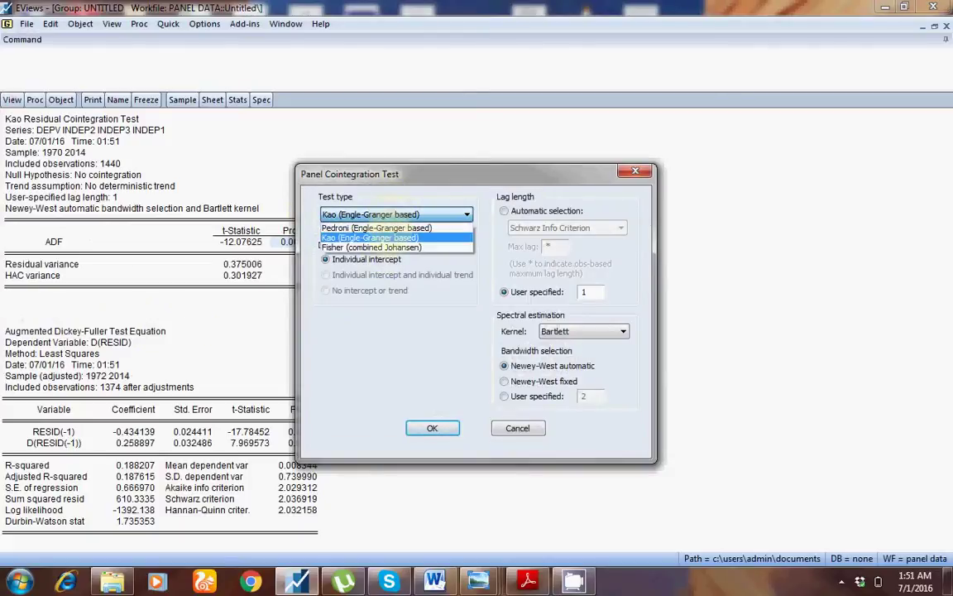
{"action": "left_click", "coordinate": [376, 246]}
{"action": "left_click", "coordinate": [556, 263]}
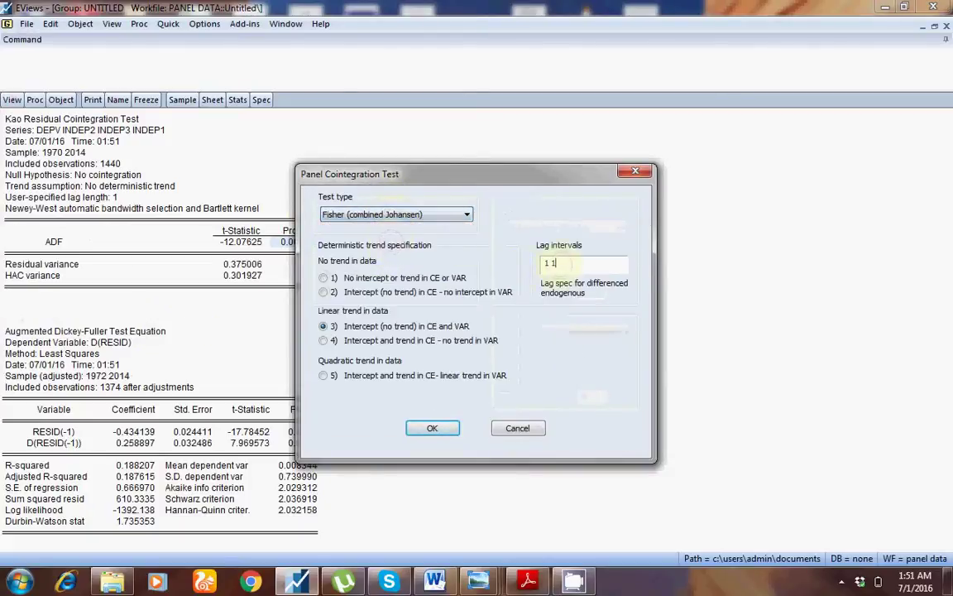
{"action": "key", "text": "BackSpace"}
{"action": "key", "text": "BackSpace"}
{"action": "type", "text": "2"}
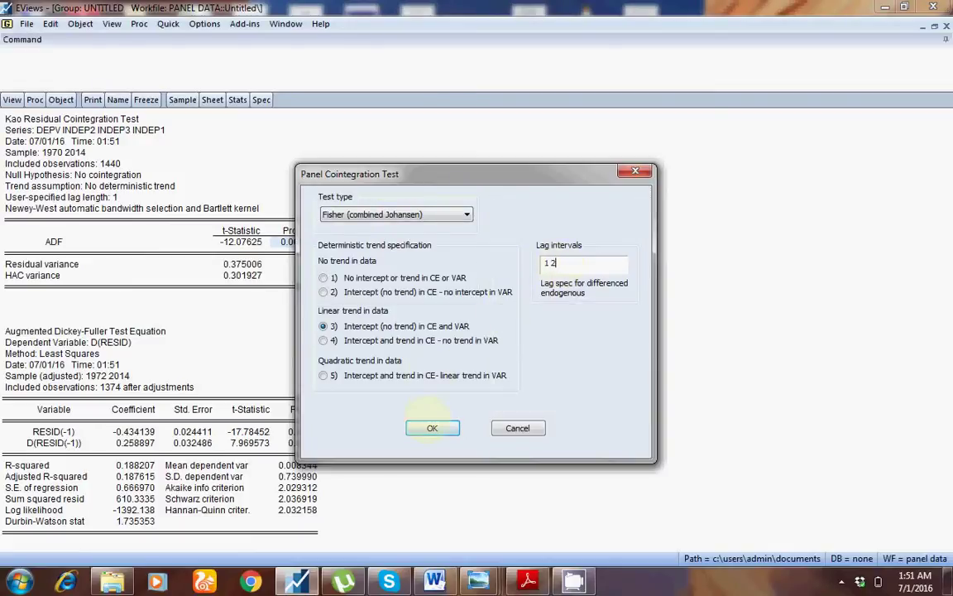
{"action": "left_click", "coordinate": [427, 424]}
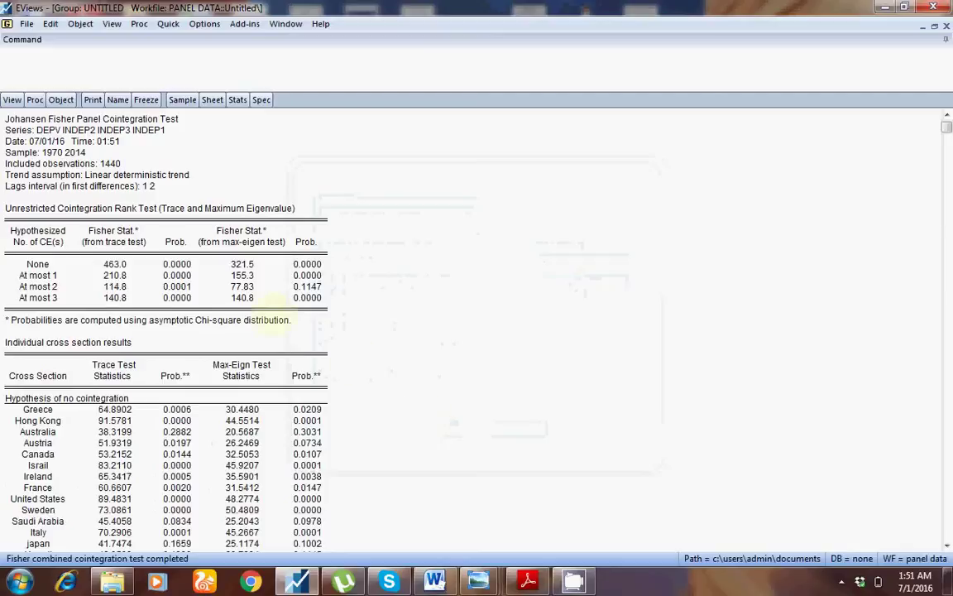
Compare the trace and max-eigen probabilities for each hypothesized number of cointegrating equations, and minimize the group window
{"action": "left_click_drag", "start_coordinate": [25, 265], "coordinate": [153, 261]}
{"action": "left_click", "coordinate": [106, 248]}
{"action": "left_click", "coordinate": [112, 231]}
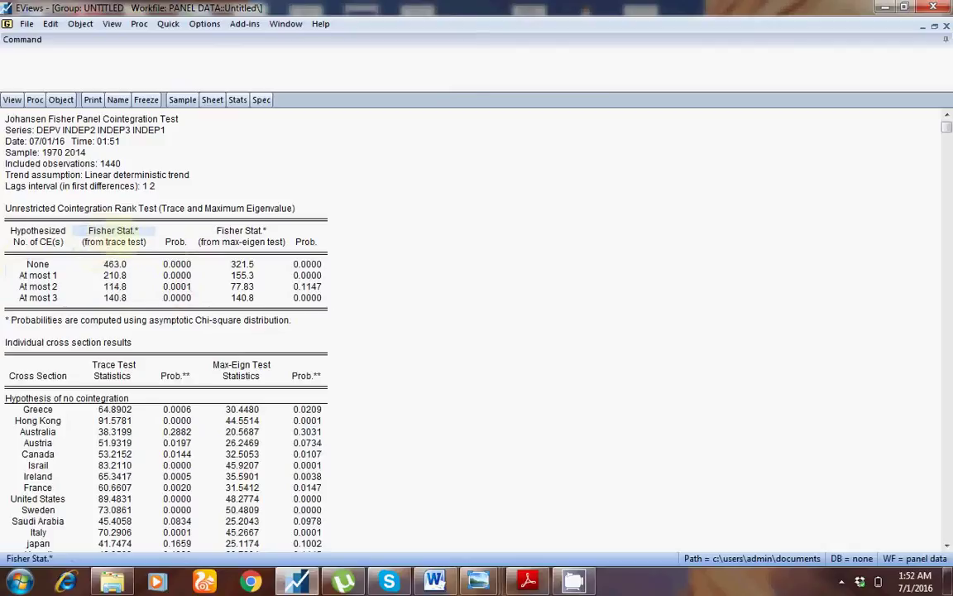
{"action": "left_click", "coordinate": [124, 241]}
{"action": "left_click", "coordinate": [241, 242]}
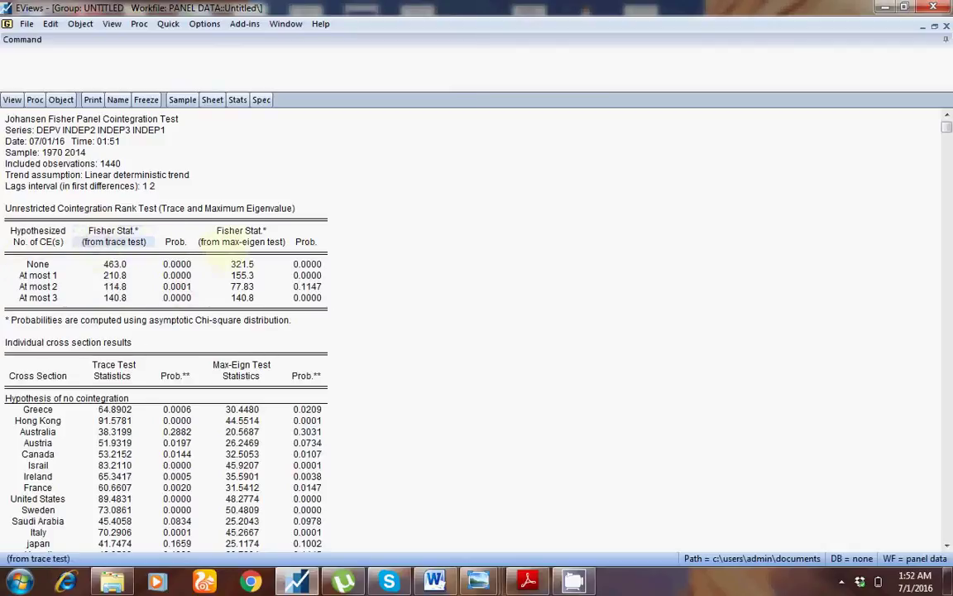
{"action": "left_click", "coordinate": [306, 242]}
{"action": "left_click", "coordinate": [161, 265]}
{"action": "left_click_drag", "start_coordinate": [157, 265], "coordinate": [170, 297]}
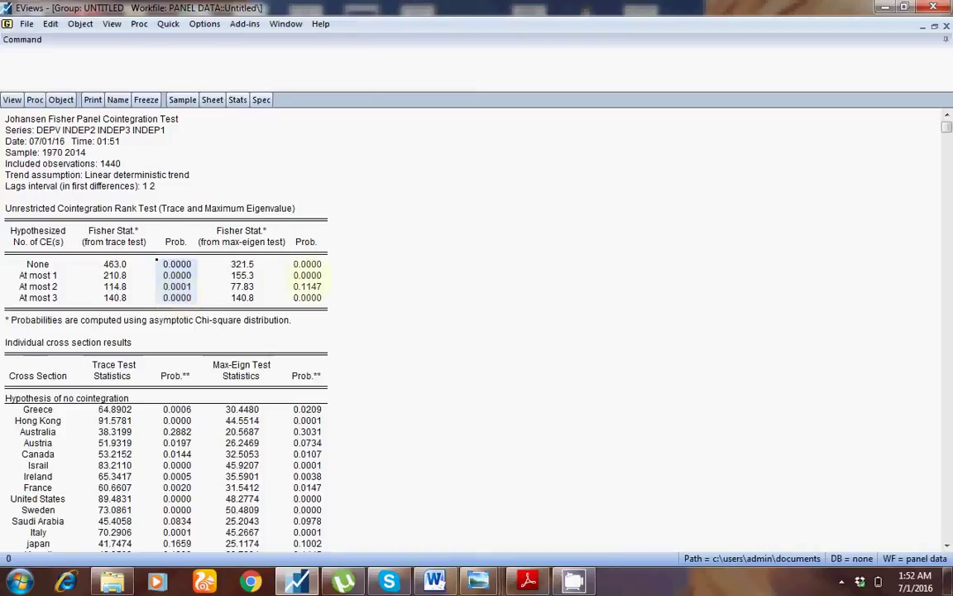
{"action": "left_click_drag", "start_coordinate": [299, 264], "coordinate": [308, 300]}
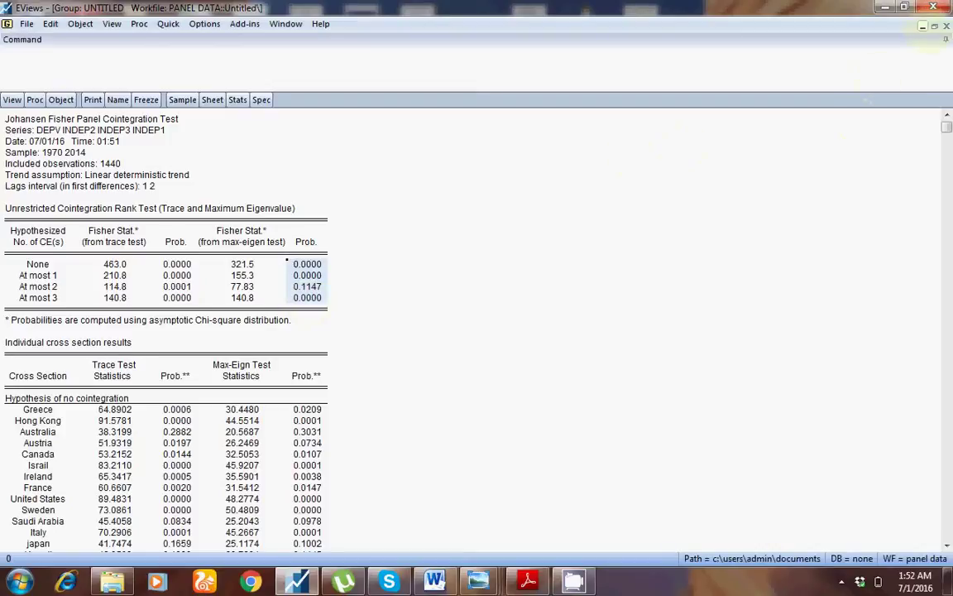
{"action": "left_click", "coordinate": [922, 27]}
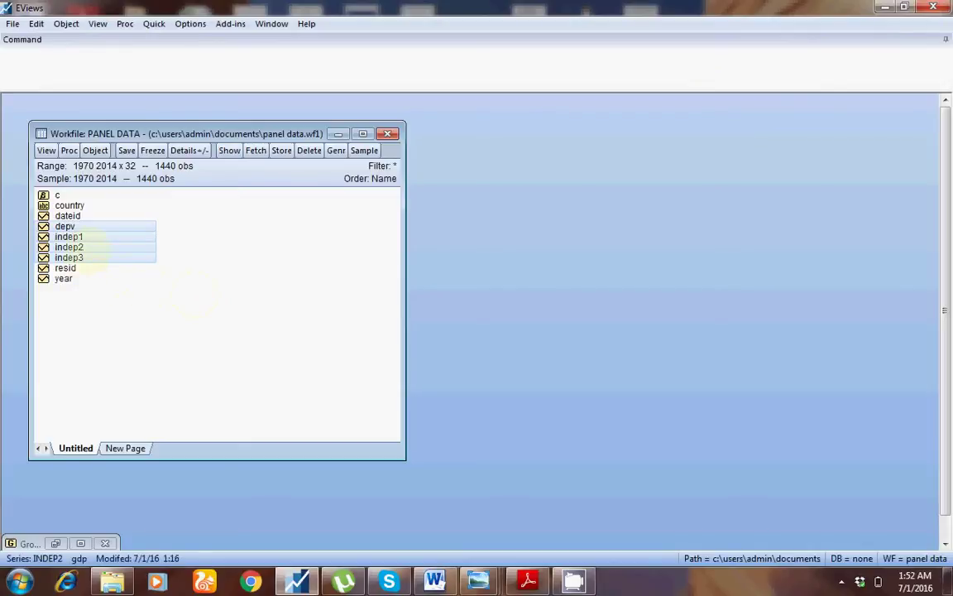
Open depv and indep1–indep3 as a VAR, choose the Vector Error Correction type, and check its number of cointegrating equations
{"action": "right_click", "coordinate": [88, 247]}
{"action": "mouse_move", "coordinate": [166, 258]}
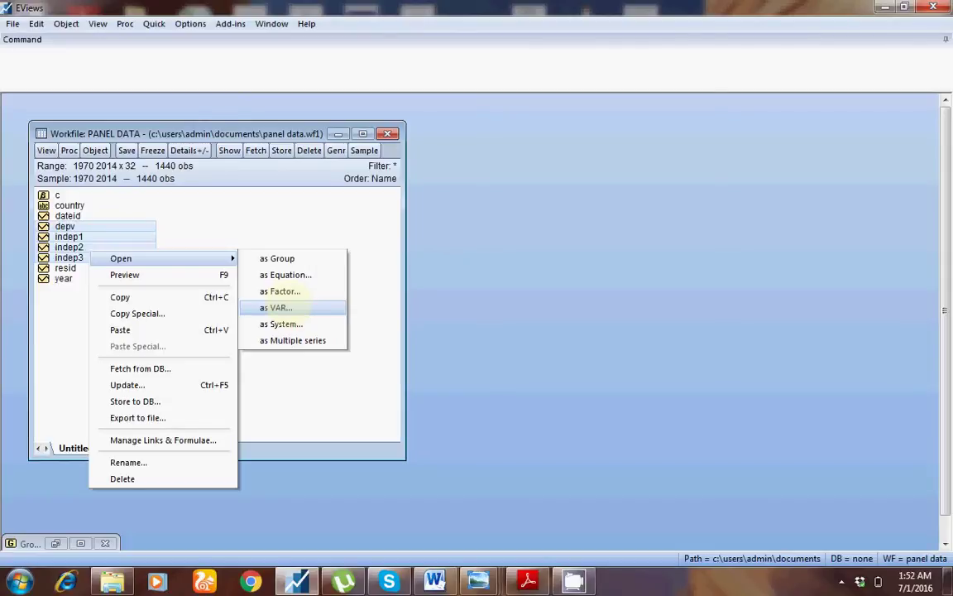
{"action": "left_click", "coordinate": [281, 307]}
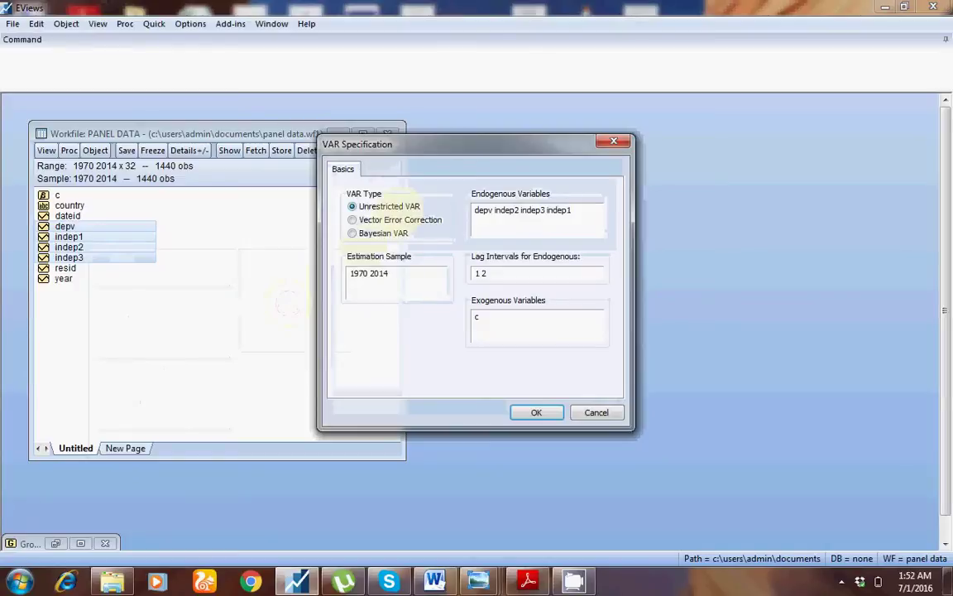
{"action": "left_click", "coordinate": [395, 219]}
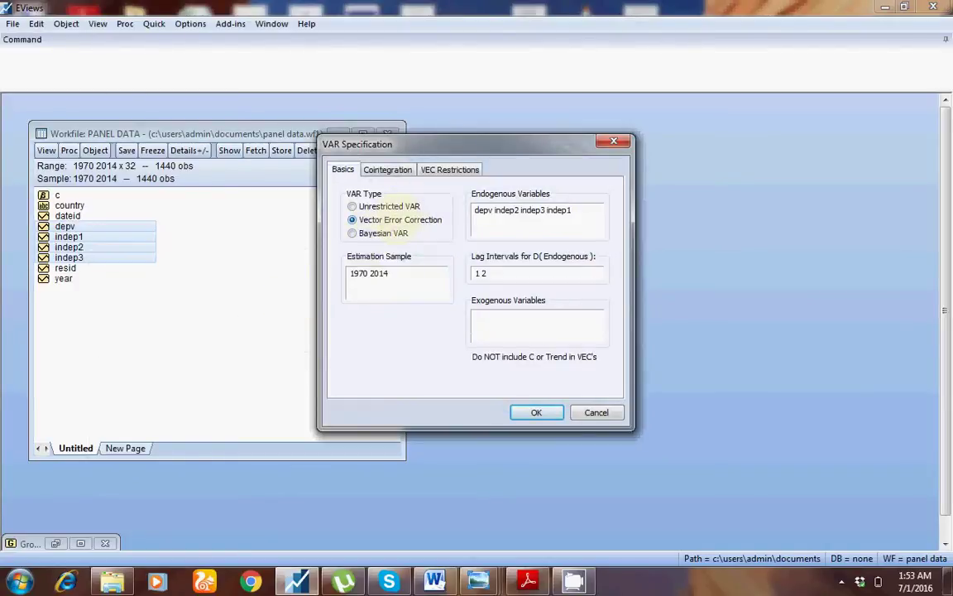
{"action": "left_click", "coordinate": [387, 169]}
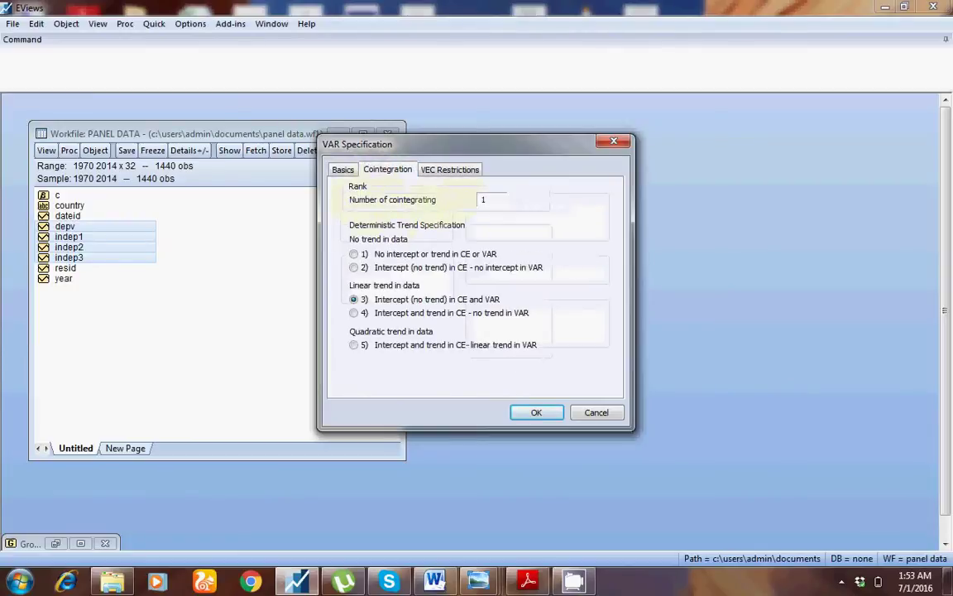
{"action": "double_click", "coordinate": [483, 199]}
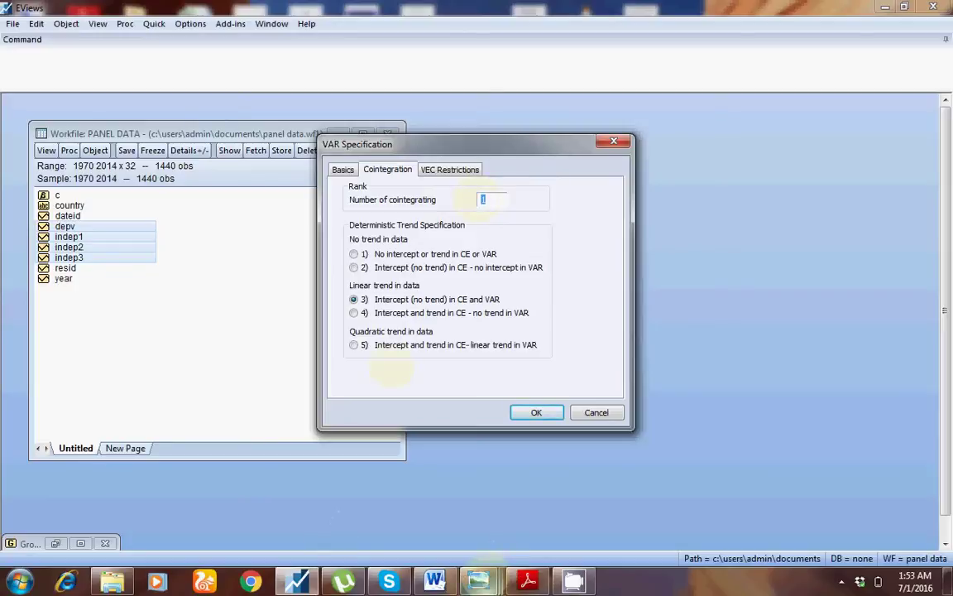
Switch to Windows Photo Viewer and read the notes on the error correction term and on using one or more cointegrating equations
{"action": "left_click", "coordinate": [478, 581]}
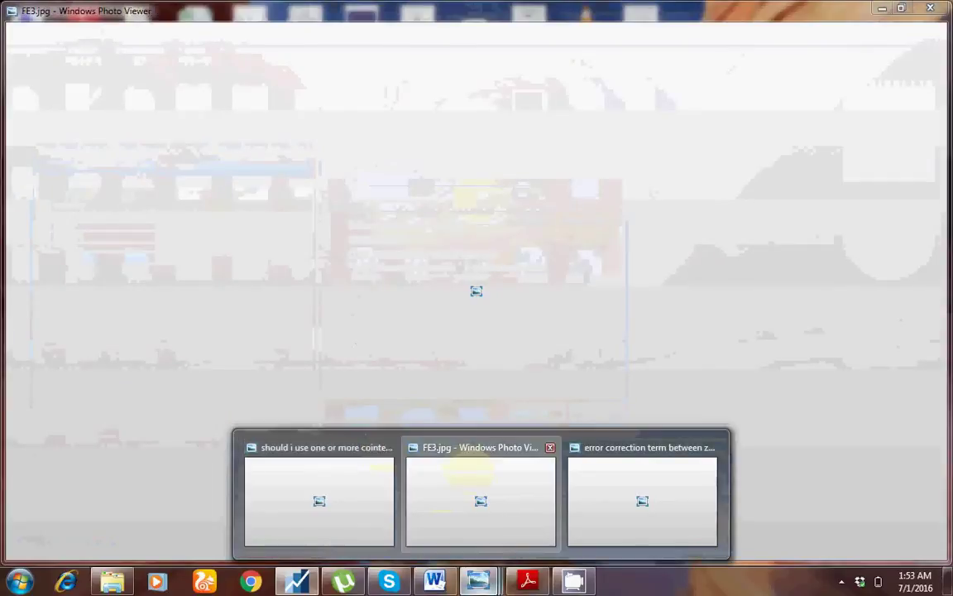
{"action": "left_click", "coordinate": [472, 472]}
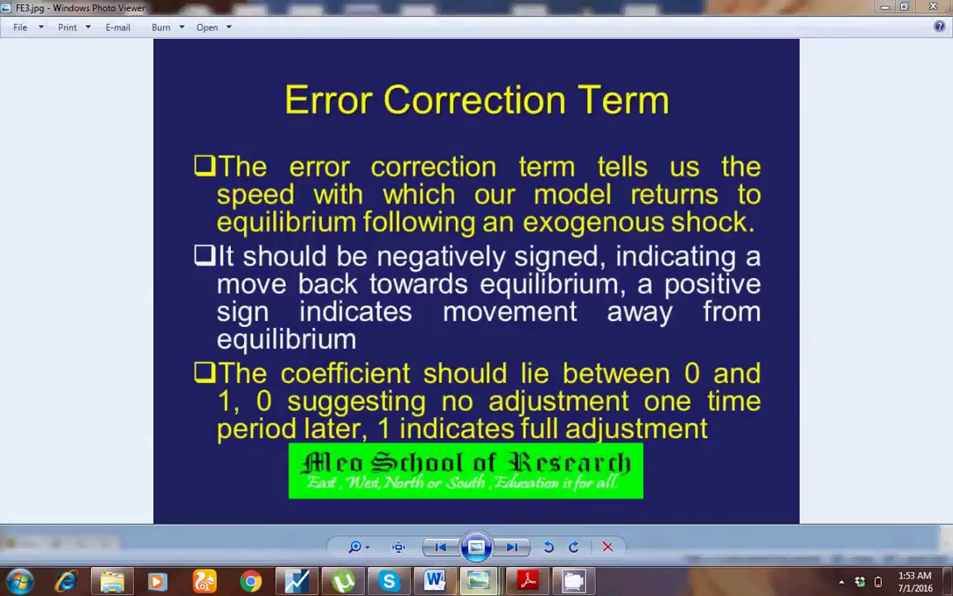
{"action": "mouse_move", "coordinate": [479, 542]}
{"action": "left_click", "coordinate": [642, 500]}
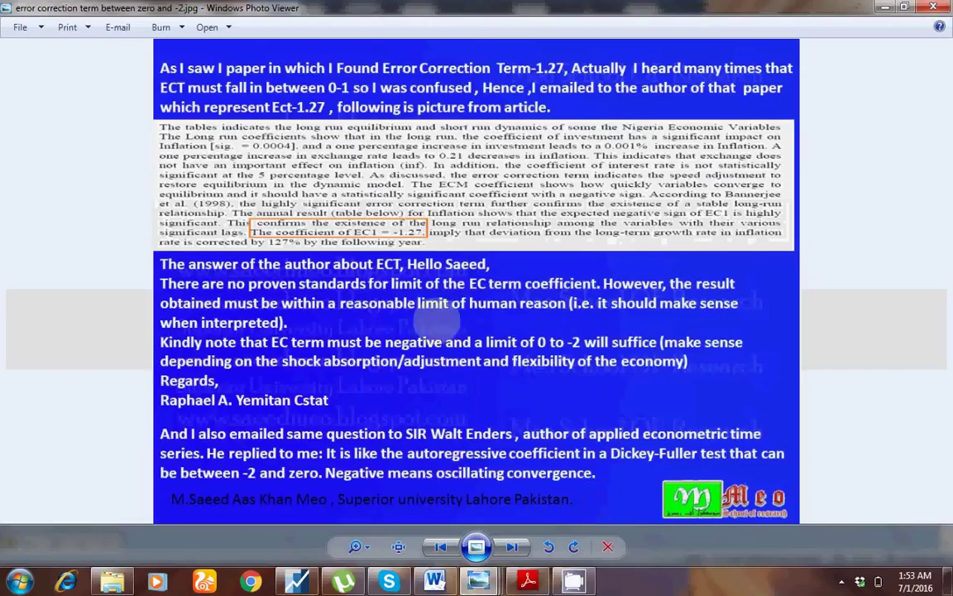
{"action": "mouse_move", "coordinate": [477, 581]}
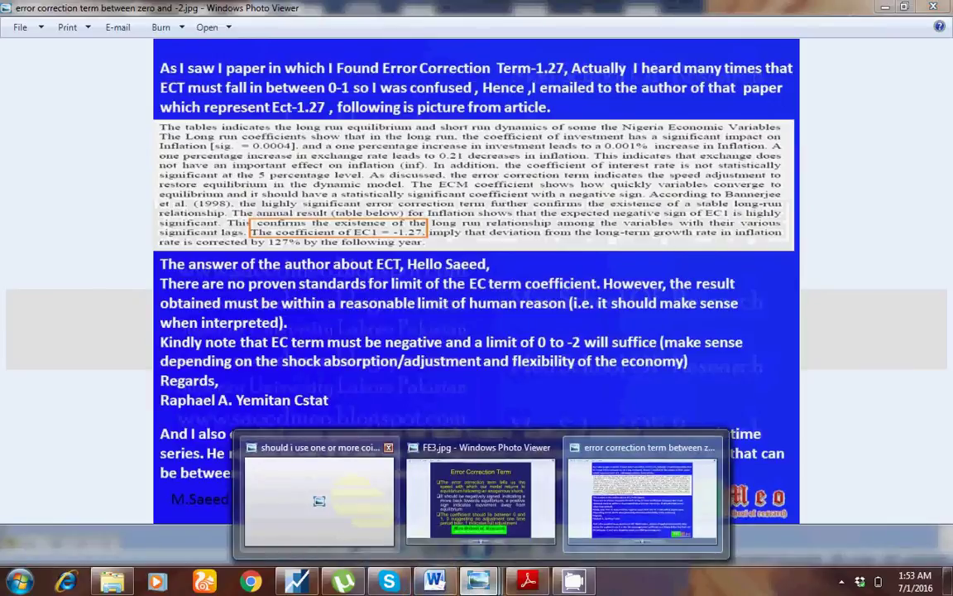
{"action": "left_click", "coordinate": [353, 497]}
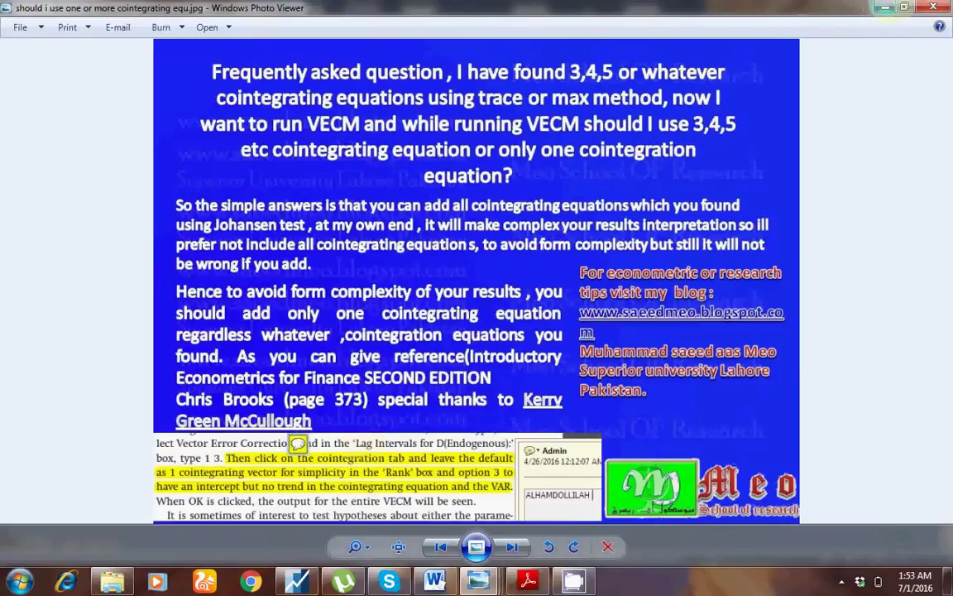
Back in EViews, estimate the vector error correction model with lag intervals 1 2 for 1970–2014 and maximize its results window
{"action": "key", "text": "Right"}
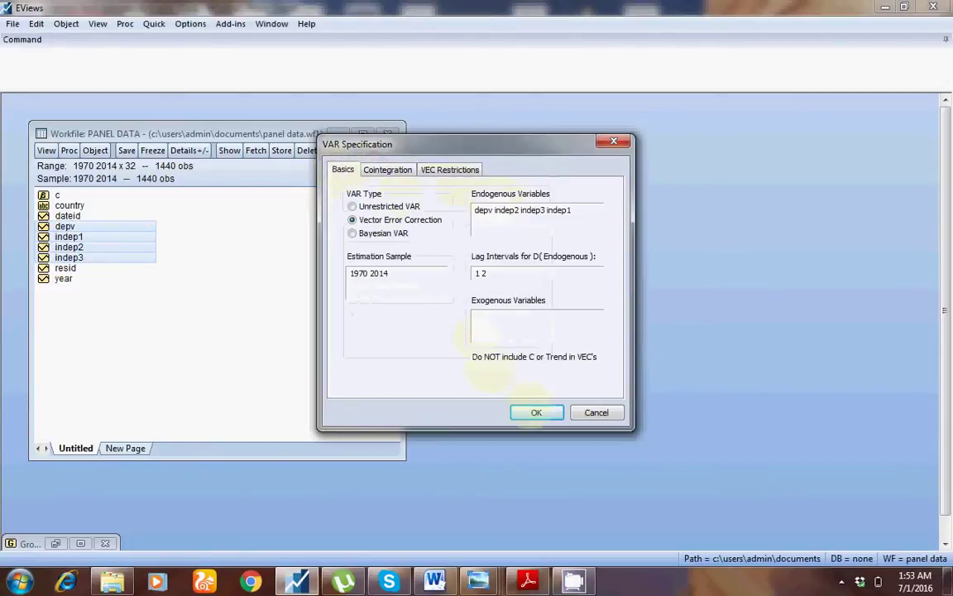
{"action": "left_click", "coordinate": [536, 412]}
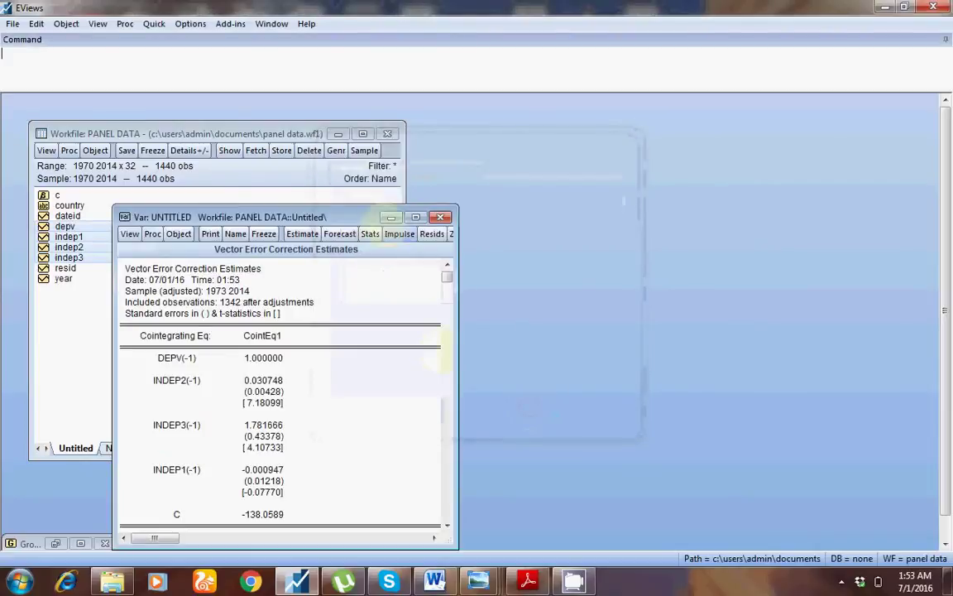
{"action": "left_click", "coordinate": [415, 217]}
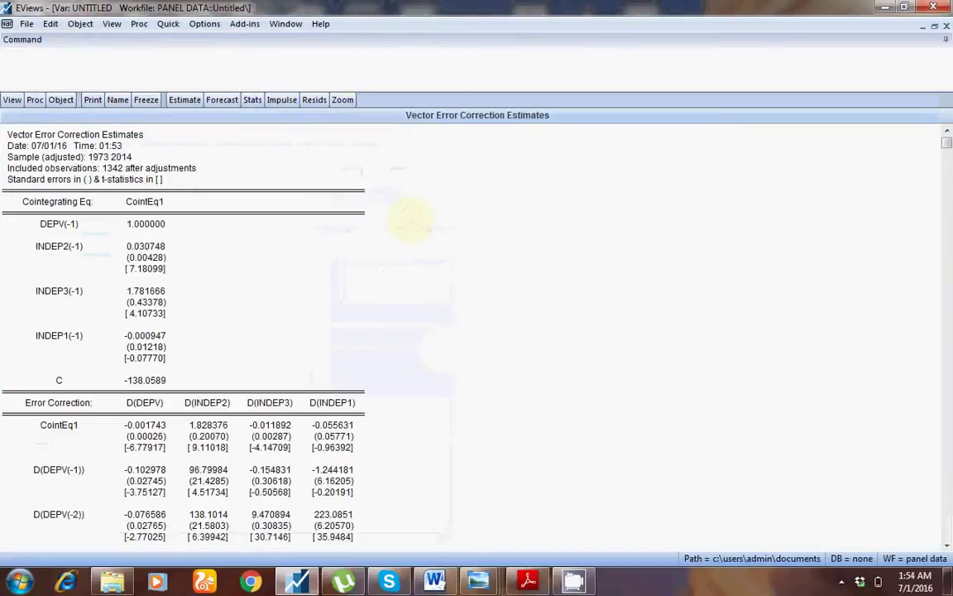
Examine the cointegrating equation block, comparing the DEPV(-1) row with the rows of the independent variables
{"action": "left_click_drag", "start_coordinate": [46, 224], "coordinate": [144, 379]}
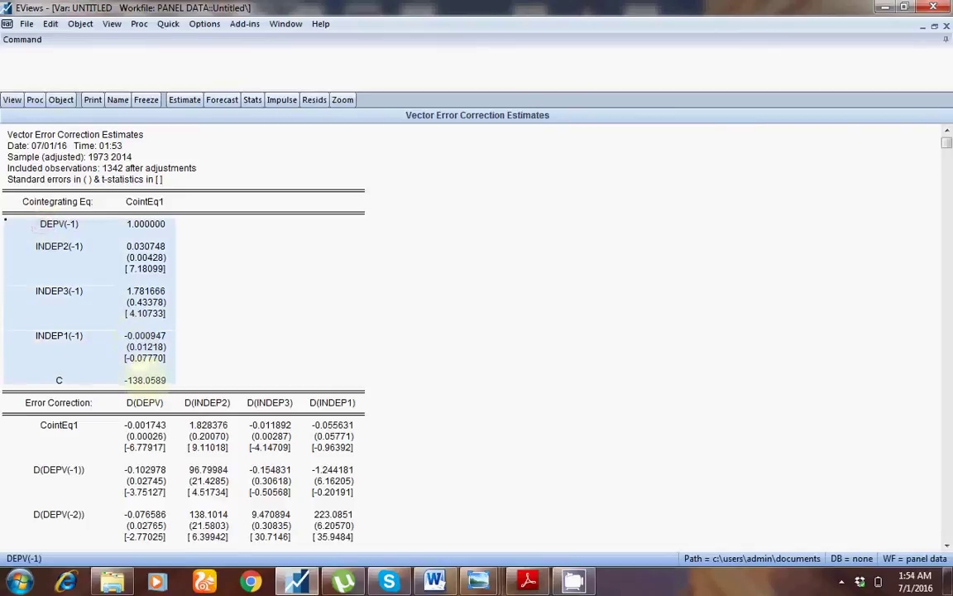
{"action": "left_click", "coordinate": [25, 242]}
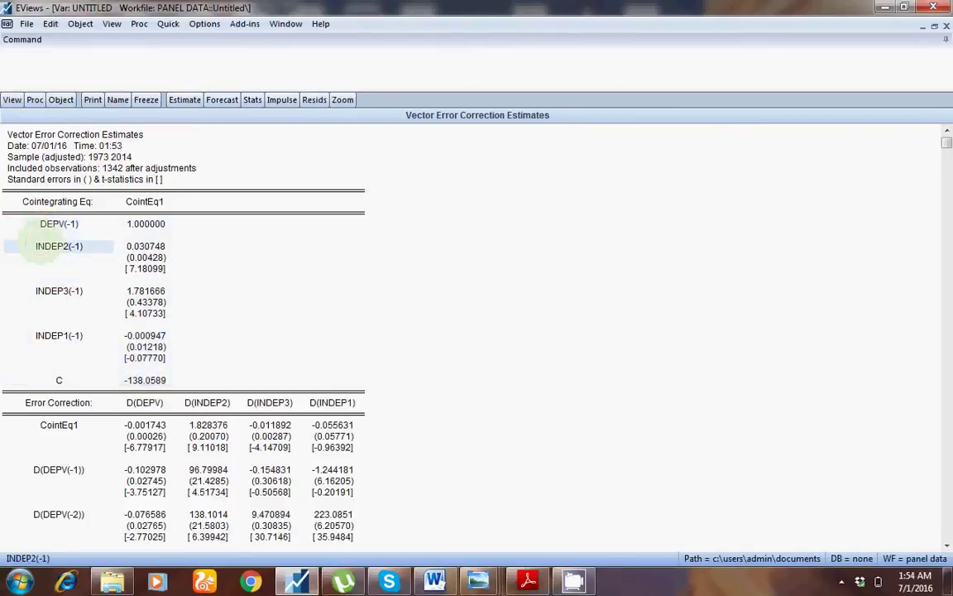
{"action": "left_click_drag", "start_coordinate": [43, 224], "coordinate": [139, 220]}
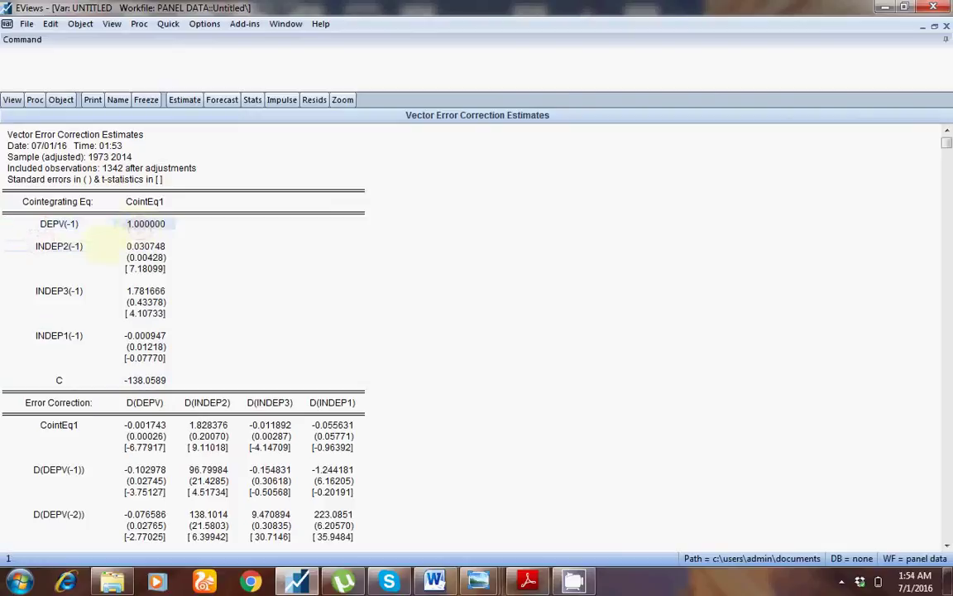
{"action": "left_click_drag", "start_coordinate": [19, 242], "coordinate": [153, 348]}
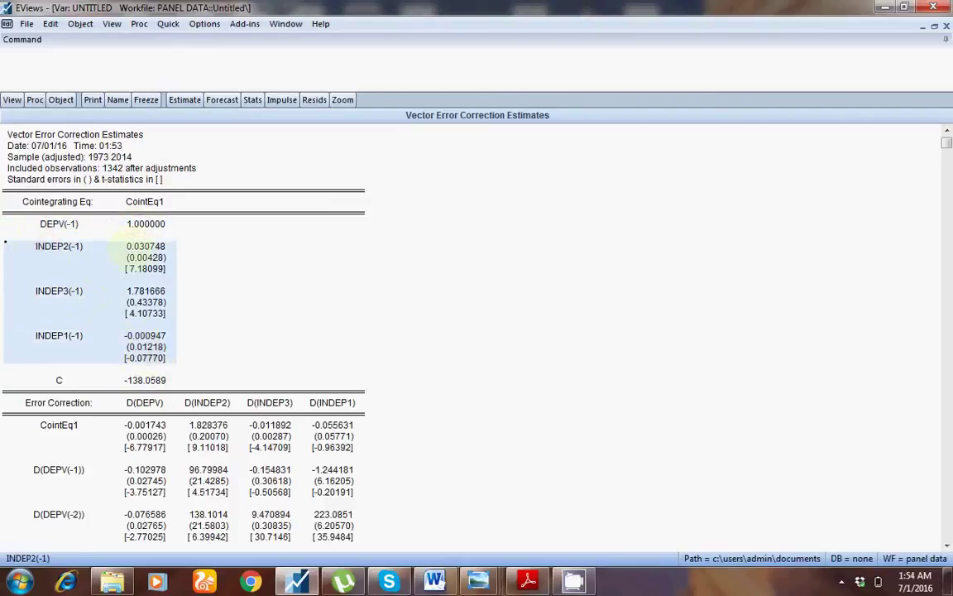
Examine INDEP2(-1)'s long-run coefficient together with its standard error and t-statistic
{"action": "left_click", "coordinate": [134, 250]}
{"action": "left_click", "coordinate": [166, 257]}
{"action": "left_click_drag", "start_coordinate": [166, 268], "coordinate": [5, 266]}
{"action": "left_click", "coordinate": [164, 268]}
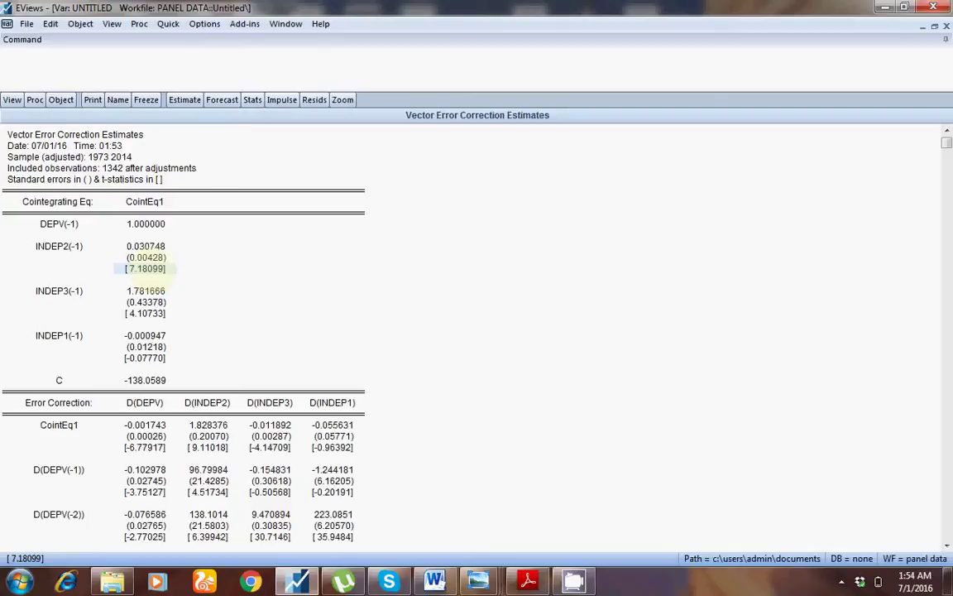
{"action": "left_click", "coordinate": [132, 245]}
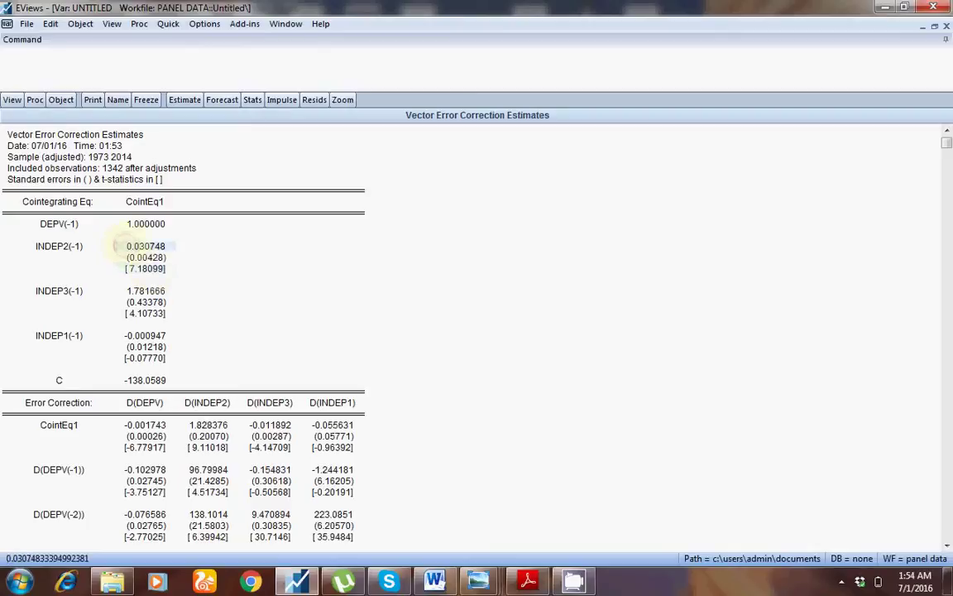
{"action": "left_click", "coordinate": [160, 268]}
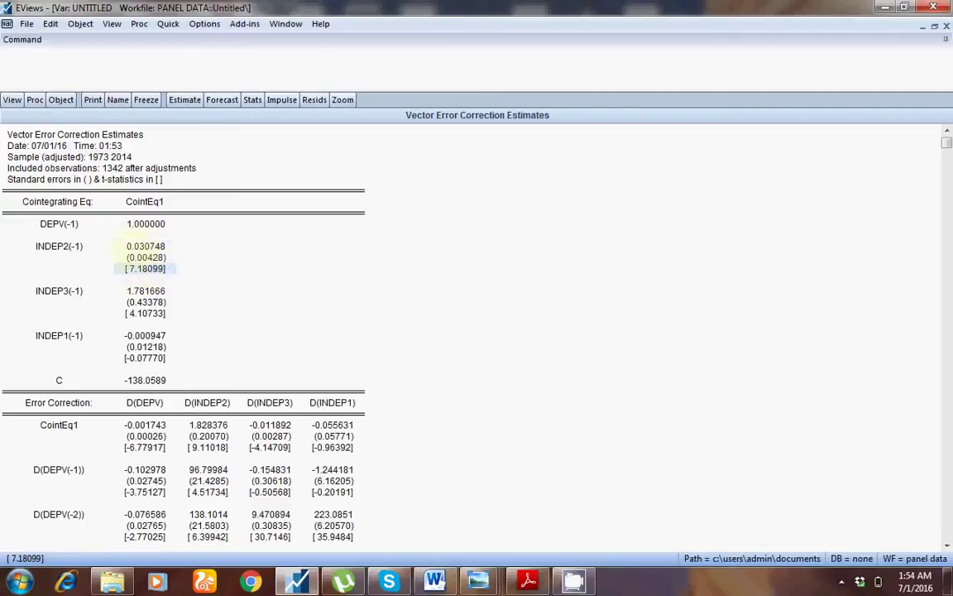
{"action": "left_click", "coordinate": [141, 245]}
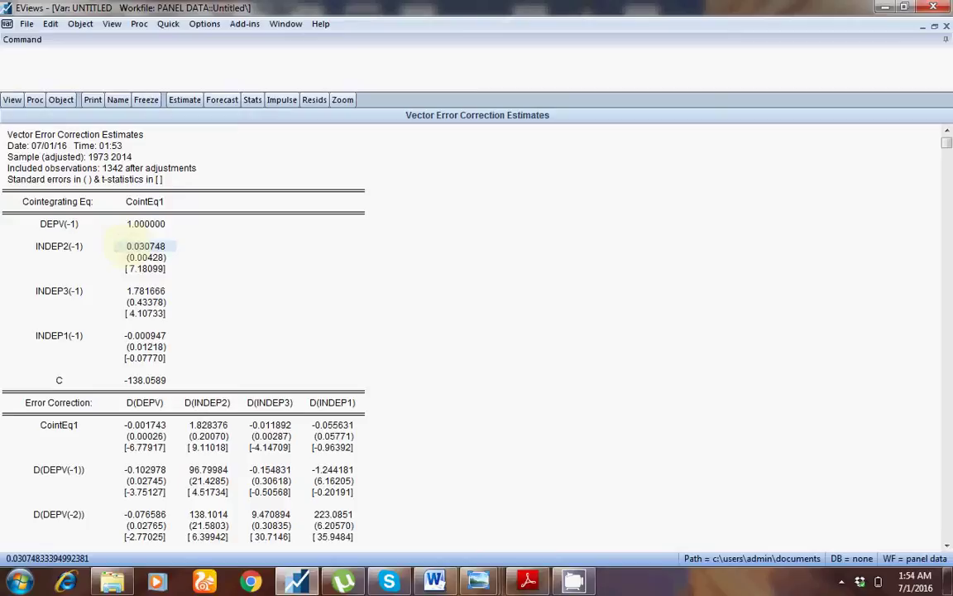
Review the full long-run equation from DEPV(-1) down to the constant C, including INDEP2(-1)'s t-statistic
{"action": "left_click", "coordinate": [107, 234]}
{"action": "left_click_drag", "start_coordinate": [73, 224], "coordinate": [172, 377]}
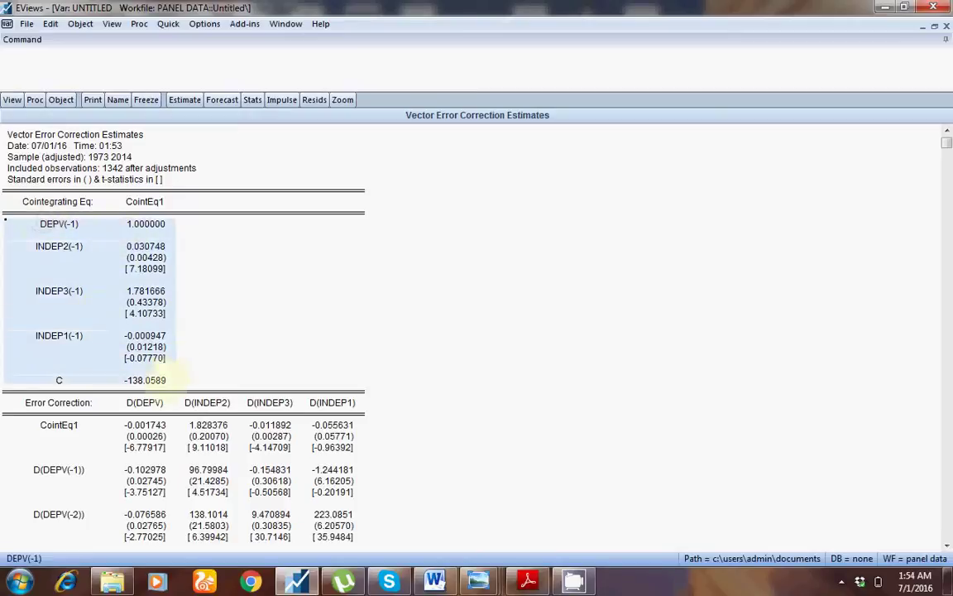
{"action": "left_click", "coordinate": [172, 378]}
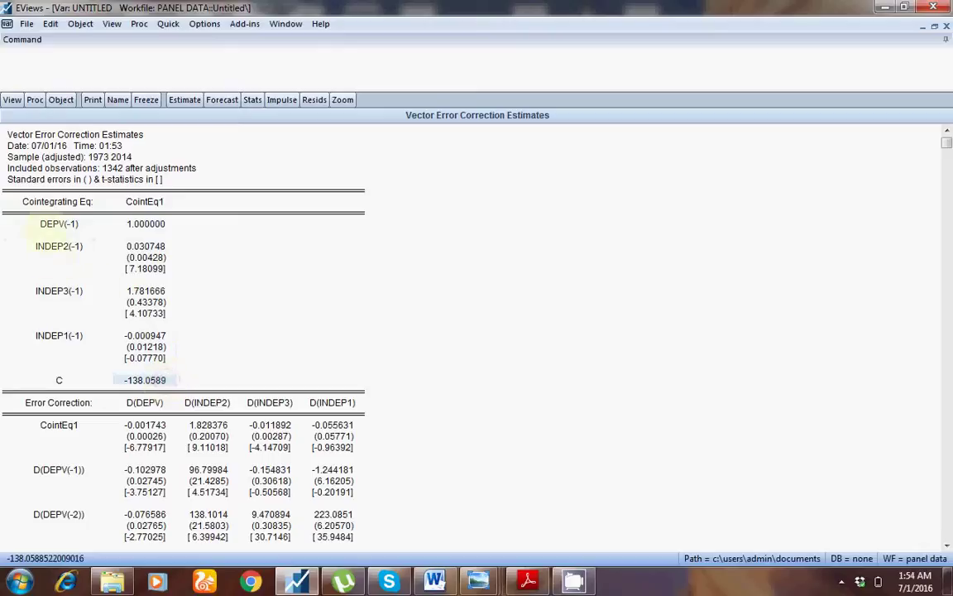
{"action": "left_click_drag", "start_coordinate": [59, 224], "coordinate": [144, 362]}
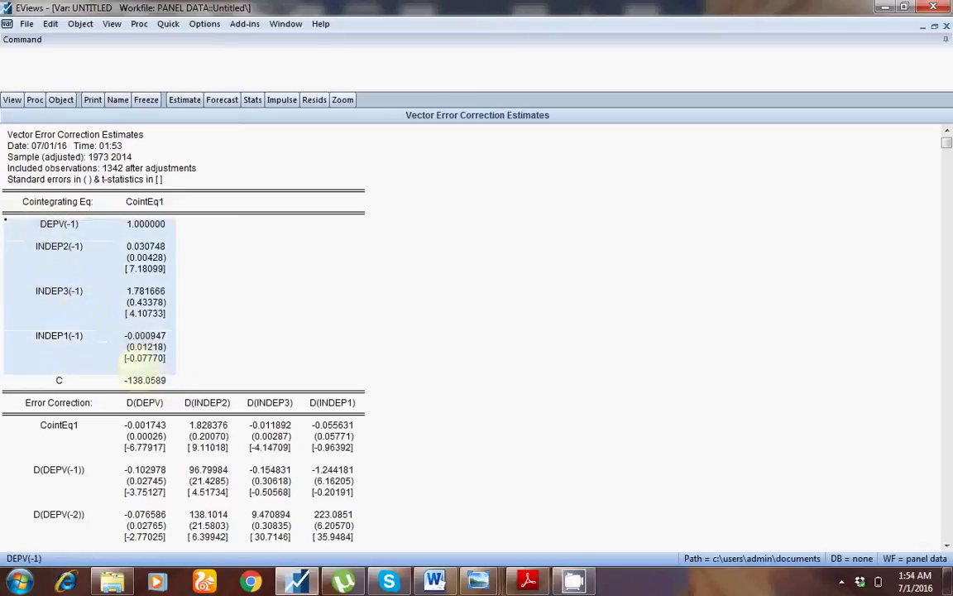
{"action": "left_click", "coordinate": [124, 379]}
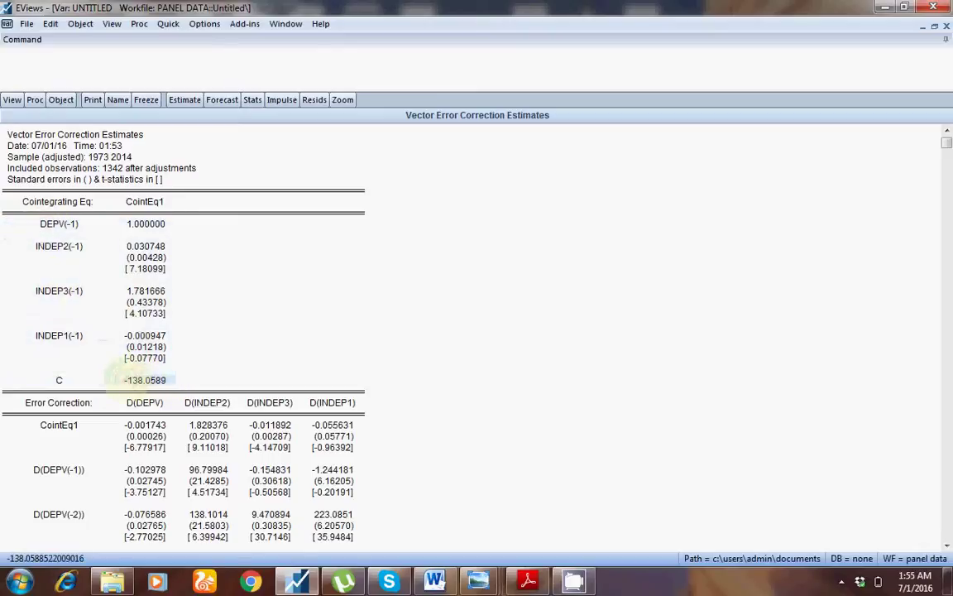
{"action": "left_click", "coordinate": [144, 268]}
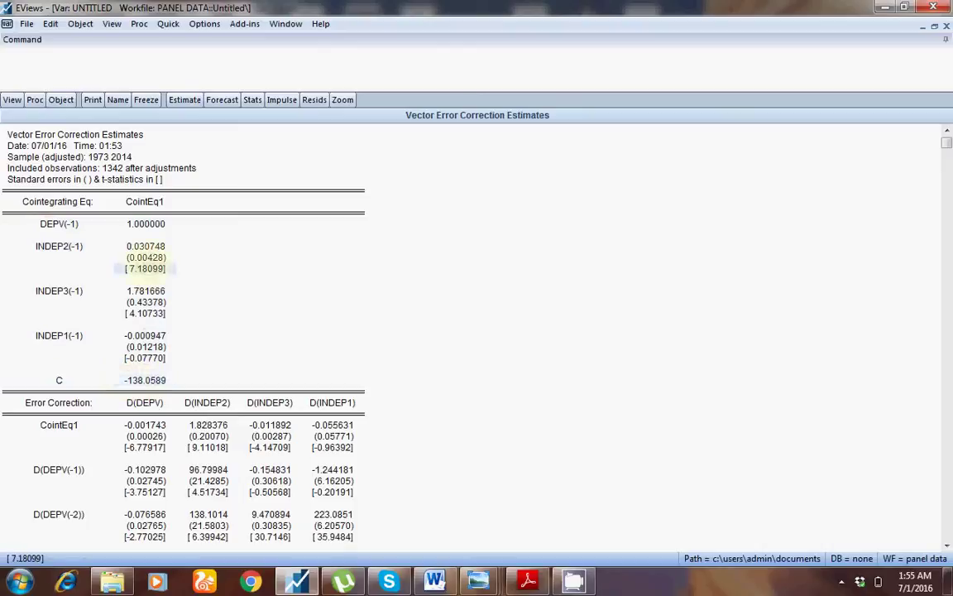
Write the note "long run equation derivation by meo school of research....." as command text and select the whole line
{"action": "left_click", "coordinate": [150, 73]}
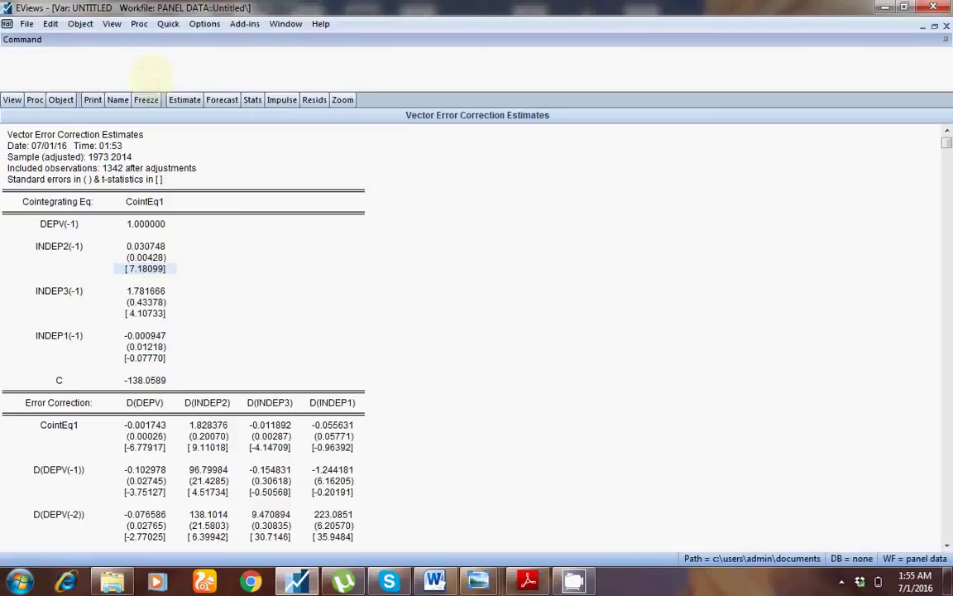
{"action": "type", "text": "long run equation derivation by meo school of research....."}
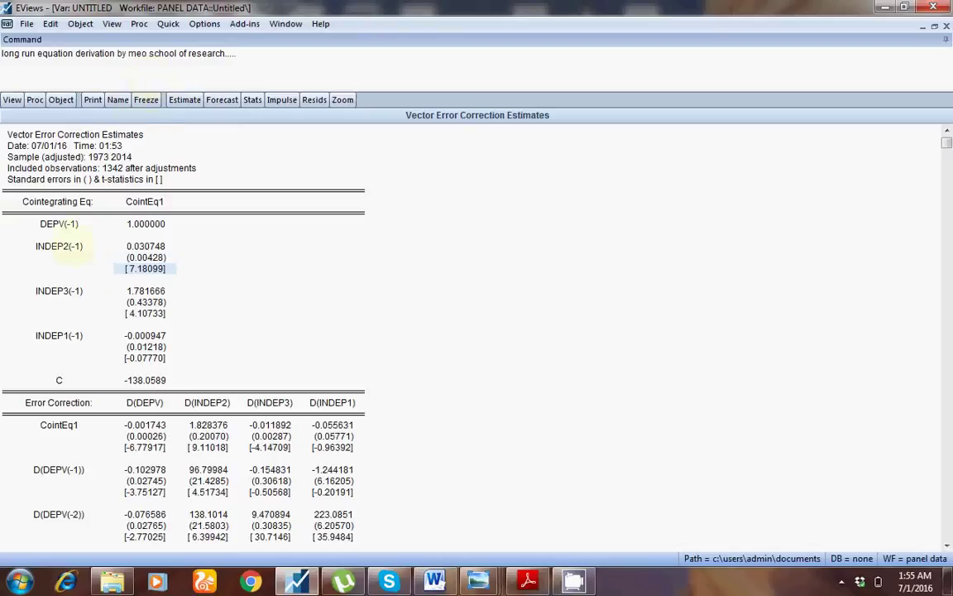
{"action": "left_click_drag", "start_coordinate": [4, 209], "coordinate": [165, 383]}
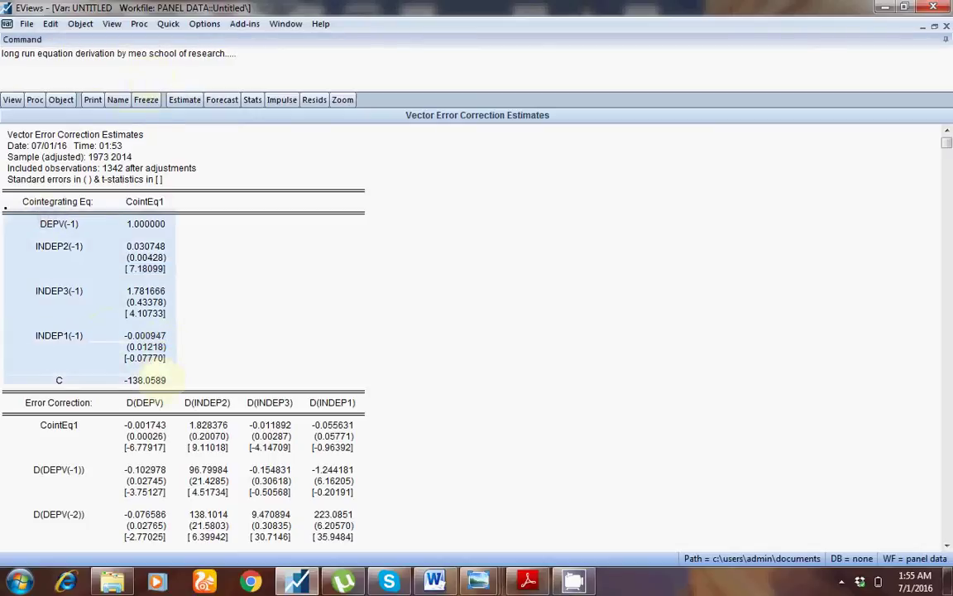
{"action": "triple_click", "coordinate": [104, 55]}
{"action": "double_click", "coordinate": [99, 52]}
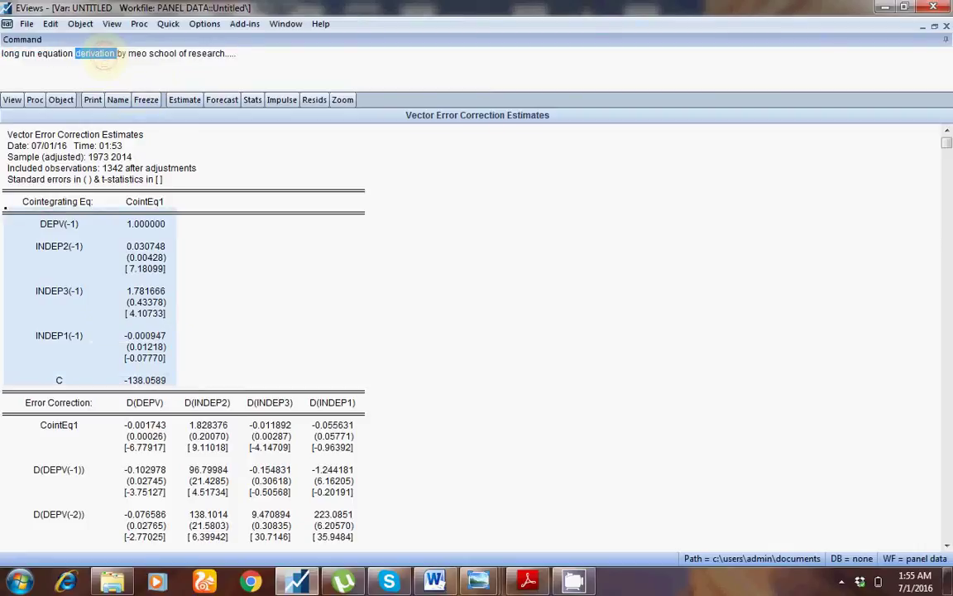
{"action": "triple_click", "coordinate": [98, 54]}
Check the long-run coefficients and t-statistics of INDEP3(-1) and INDEP1(-1) for sign and significance
{"action": "left_click", "coordinate": [208, 303]}
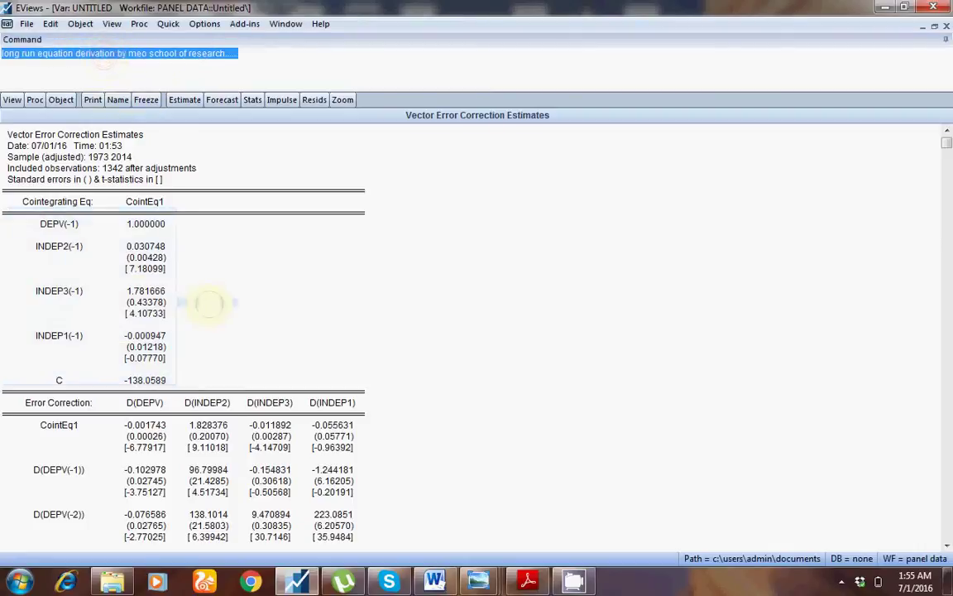
{"action": "left_click_drag", "start_coordinate": [74, 291], "coordinate": [145, 312]}
{"action": "left_click", "coordinate": [145, 312]}
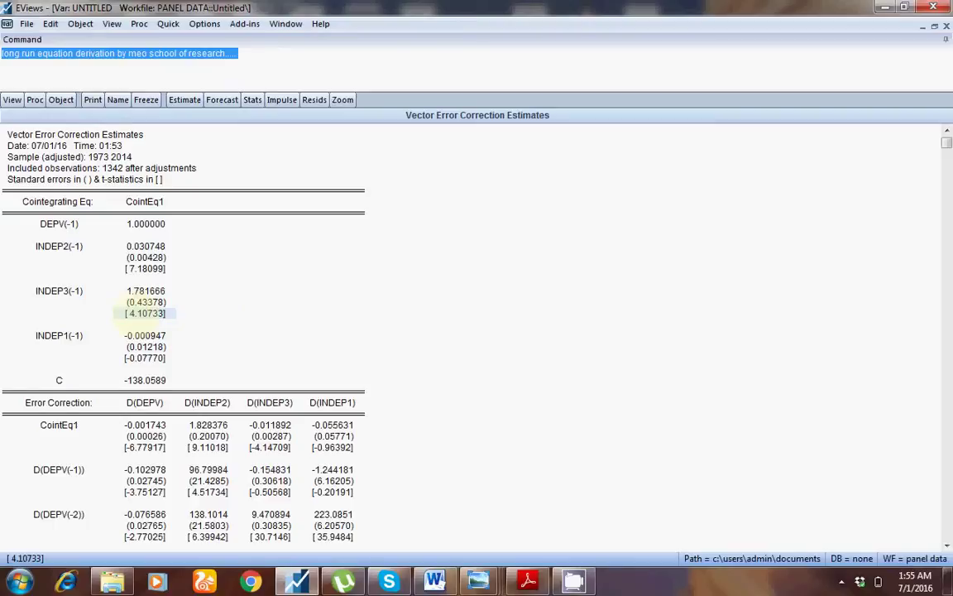
{"action": "left_click", "coordinate": [131, 291]}
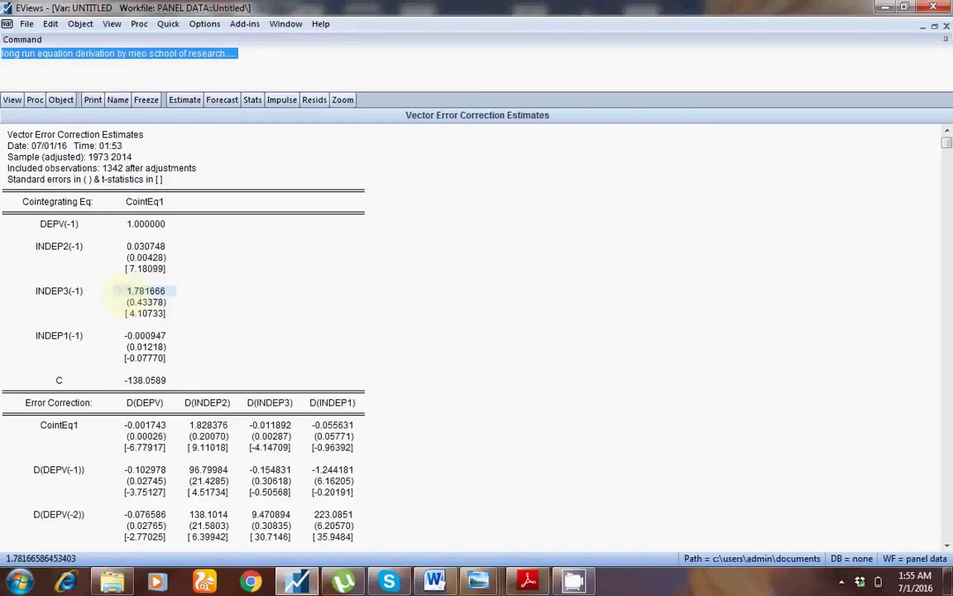
{"action": "left_click", "coordinate": [128, 337]}
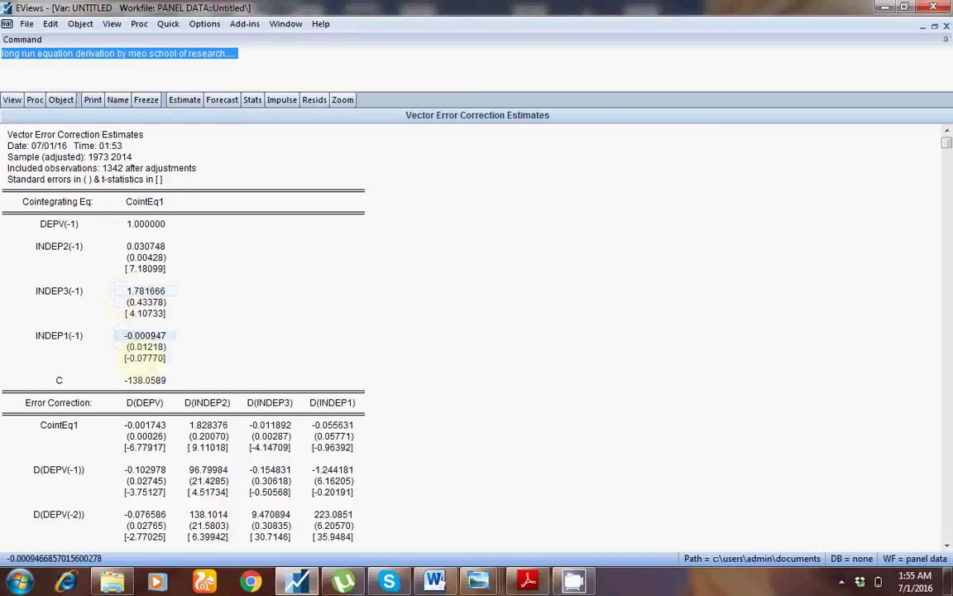
{"action": "left_click", "coordinate": [137, 358]}
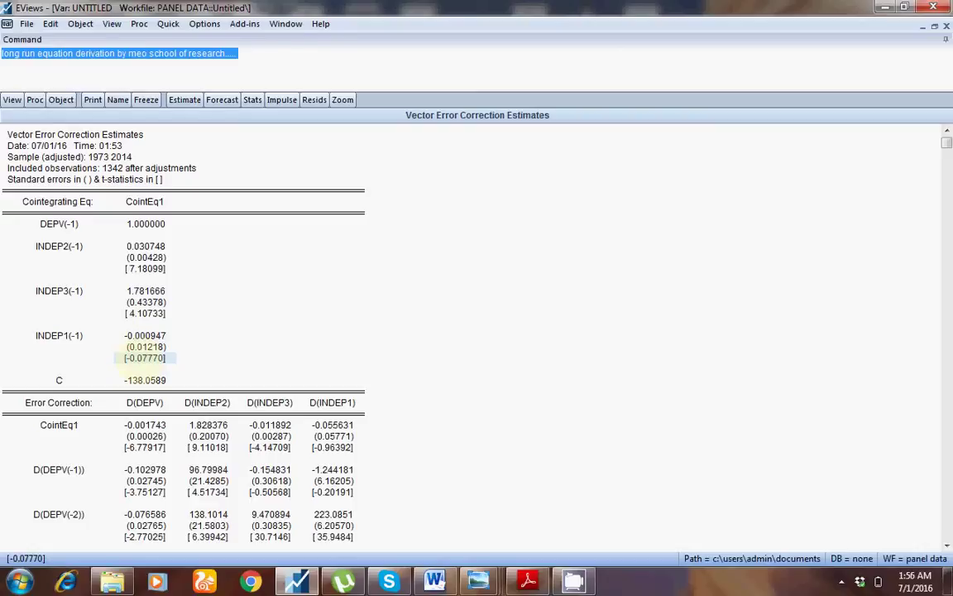
Review the long-run equation from DEPV(-1) to the constant C, starting with how INDEP1(-1) relates to DEPV(-1)
{"action": "left_click", "coordinate": [59, 336]}
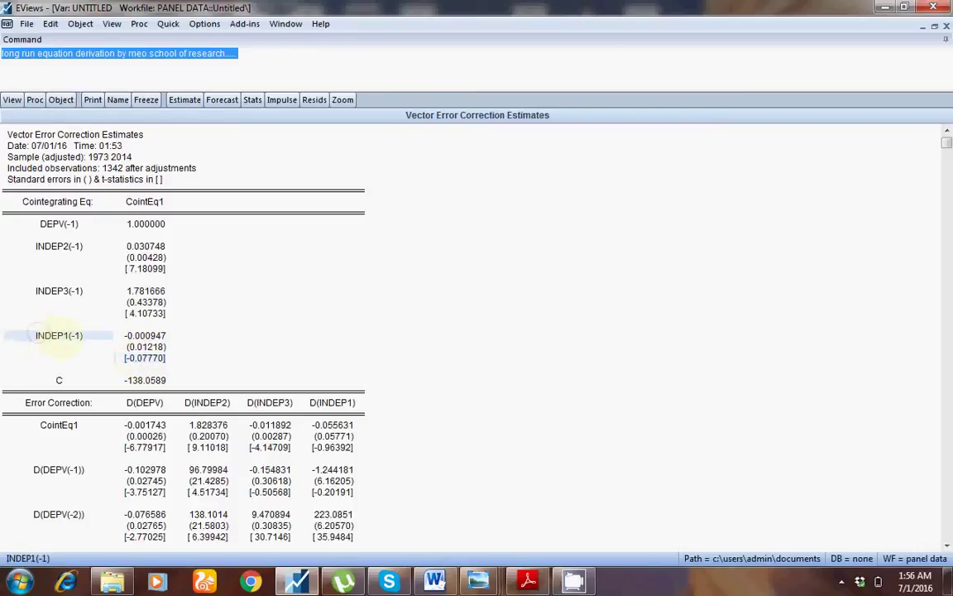
{"action": "left_click", "coordinate": [61, 224]}
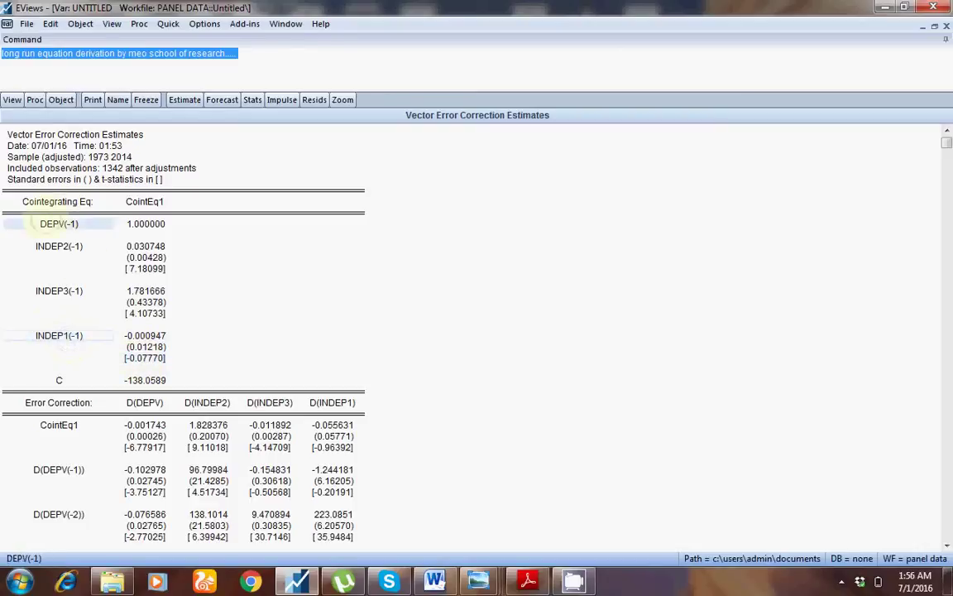
{"action": "left_click_drag", "start_coordinate": [71, 224], "coordinate": [166, 380]}
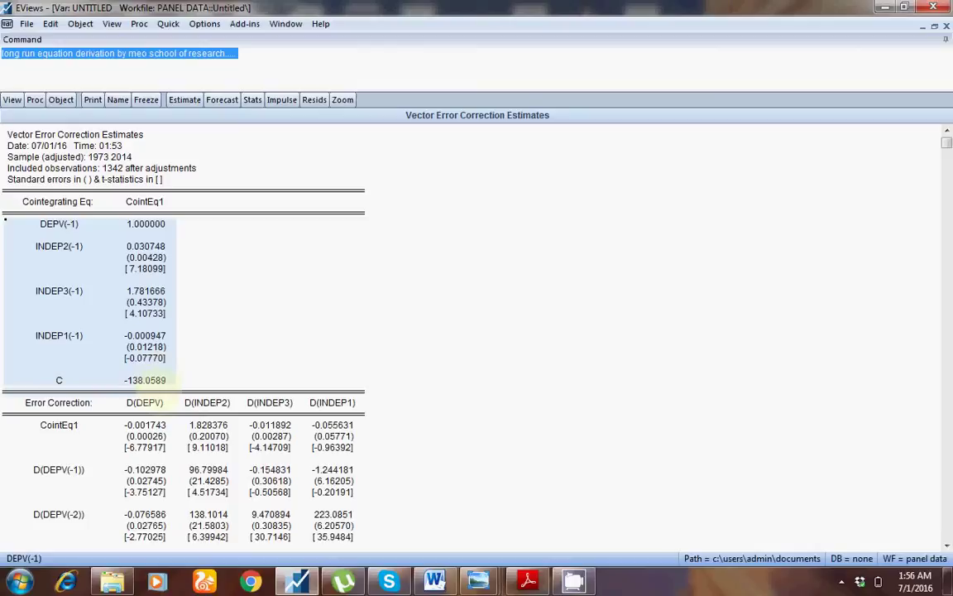
{"action": "left_click", "coordinate": [168, 373]}
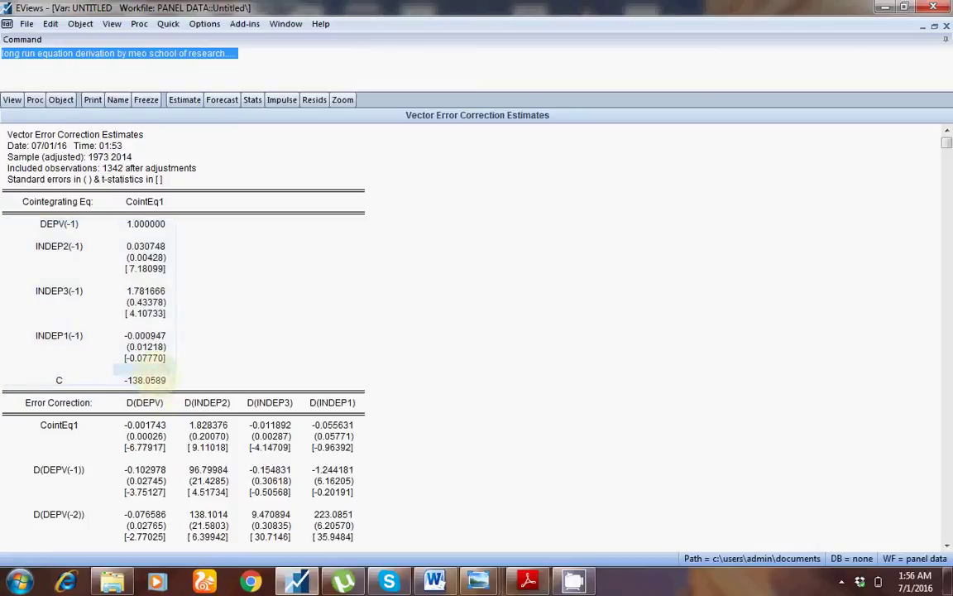
Check INDEP2(-1)'s long-run coefficient and reselect the whole long-run equation note in the command text
{"action": "left_click", "coordinate": [60, 246]}
{"action": "left_click_drag", "start_coordinate": [59, 246], "coordinate": [142, 248]}
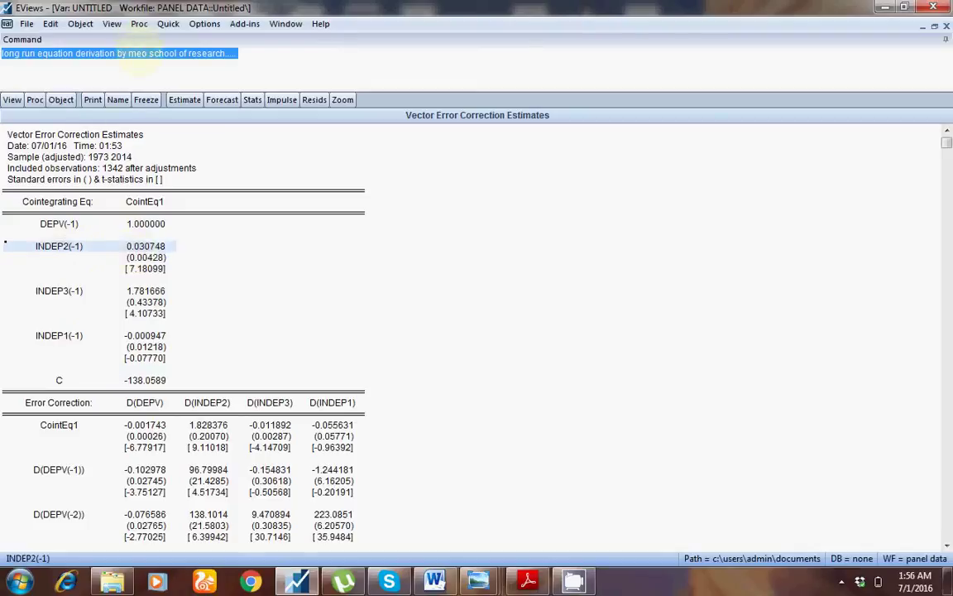
{"action": "double_click", "coordinate": [137, 53]}
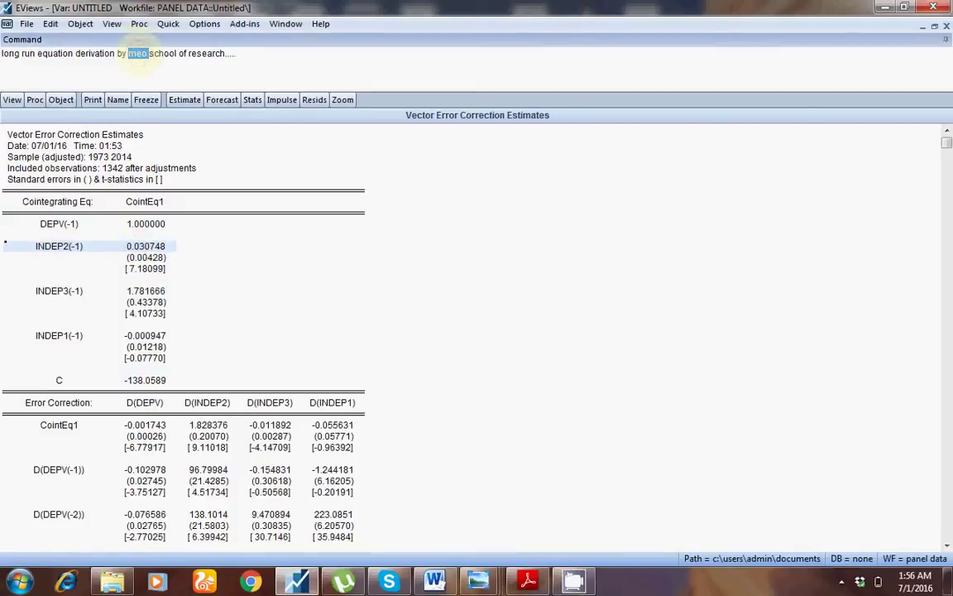
{"action": "triple_click", "coordinate": [137, 53]}
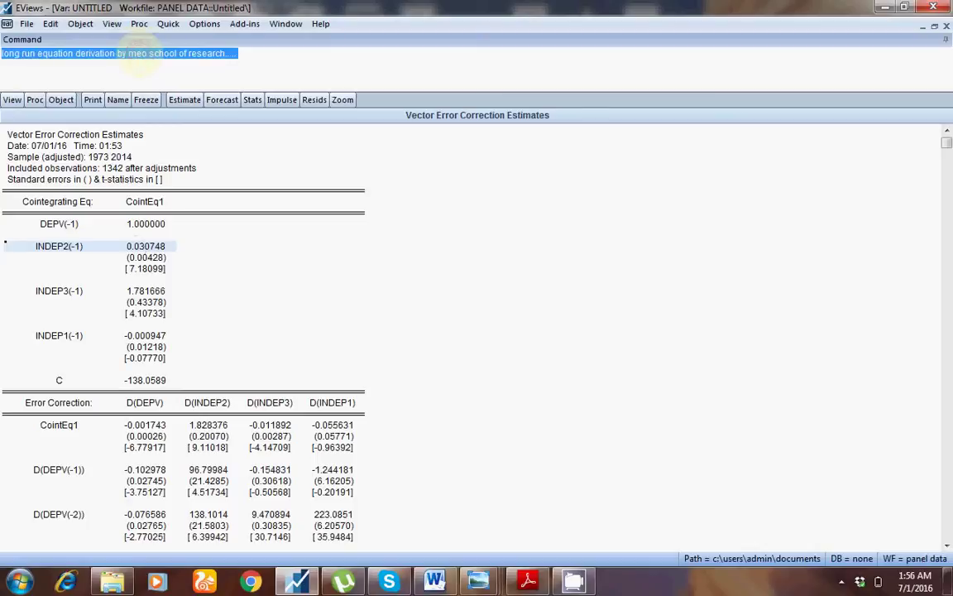
{"action": "left_click", "coordinate": [207, 235]}
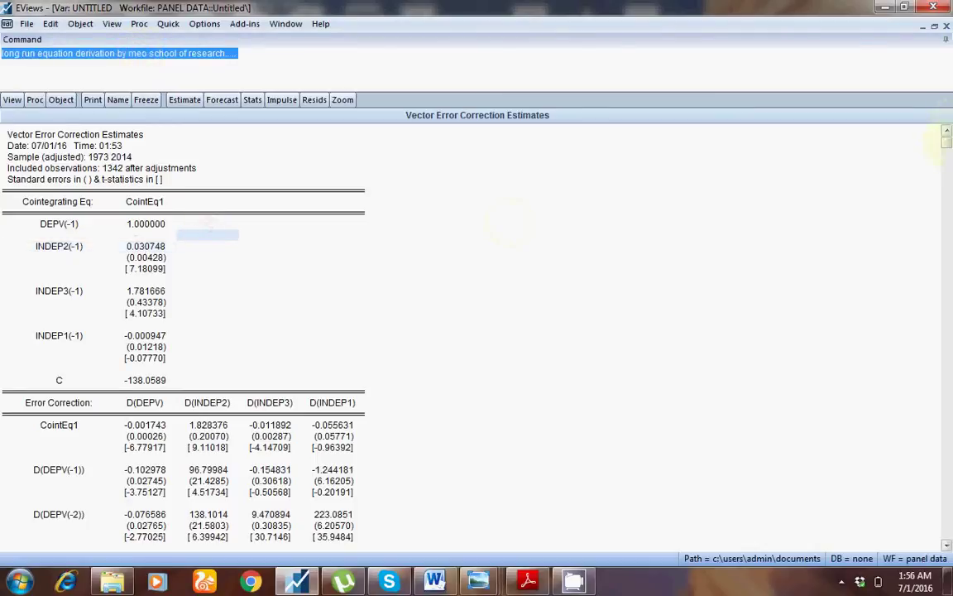
Examine the CointEq1 error-correction coefficient, standard error and t-statistic in the D(DEPV) equation
{"action": "left_click_drag", "start_coordinate": [945, 141], "coordinate": [945, 236]}
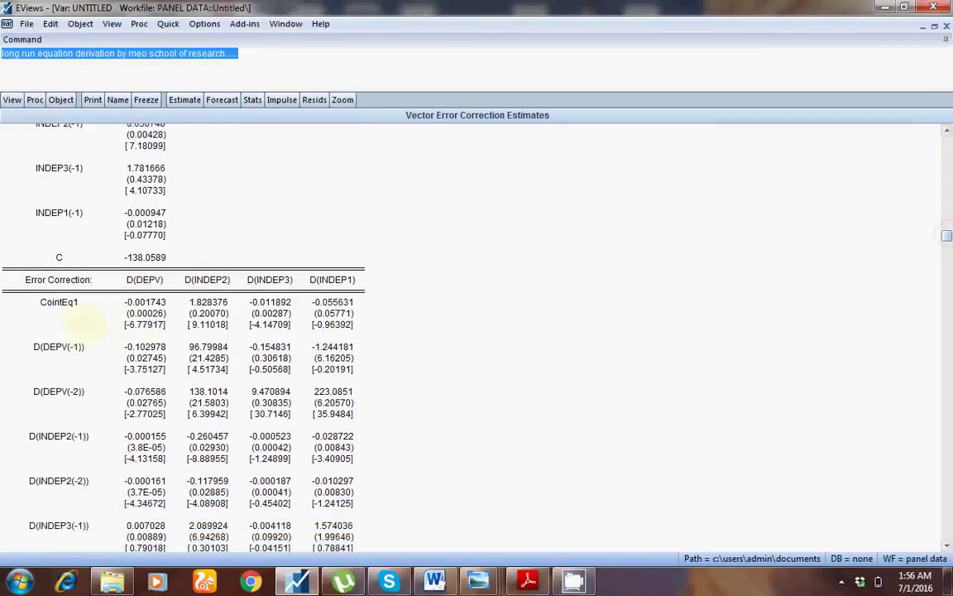
{"action": "left_click_drag", "start_coordinate": [12, 308], "coordinate": [145, 330]}
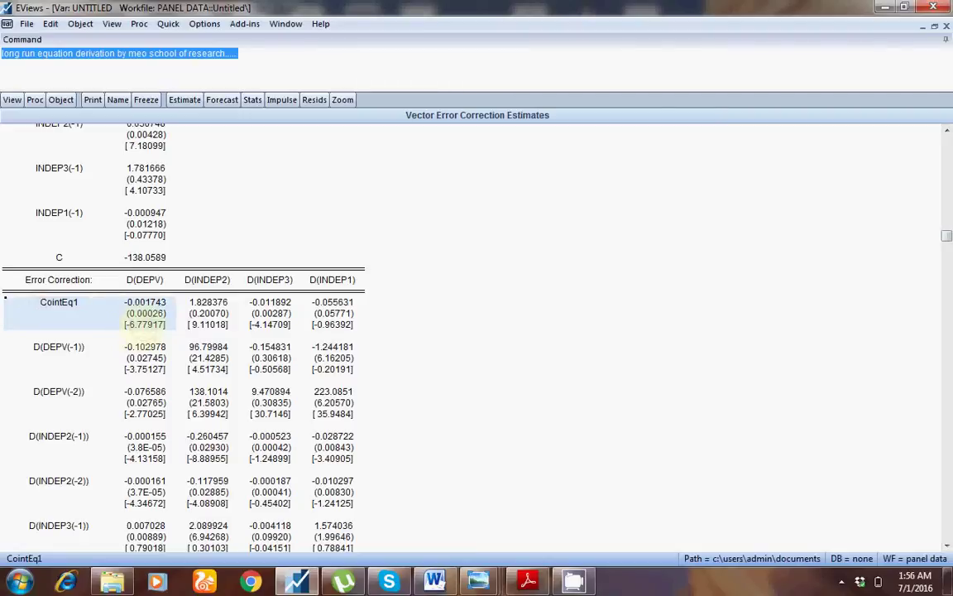
{"action": "left_click", "coordinate": [145, 324]}
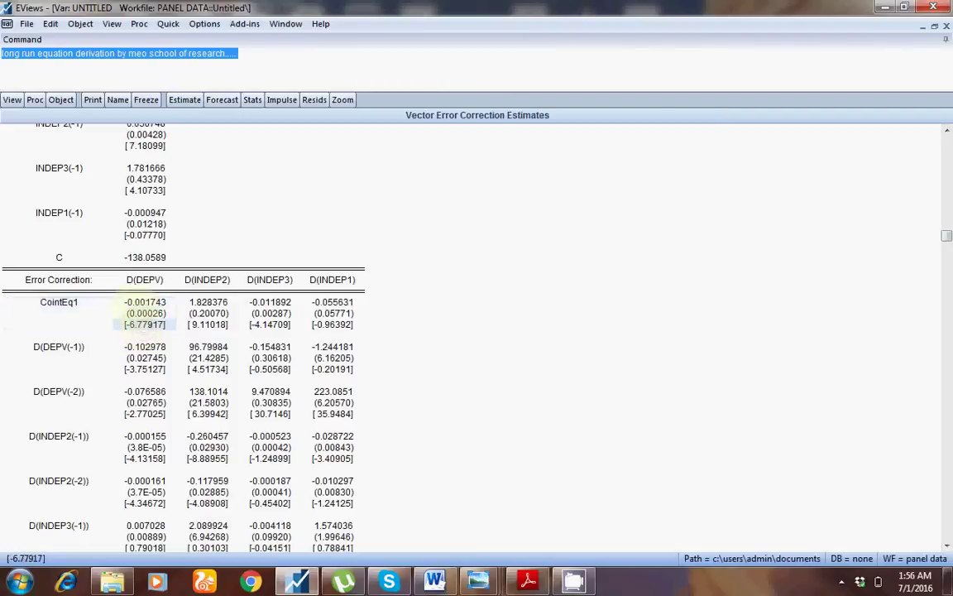
{"action": "left_click", "coordinate": [115, 286]}
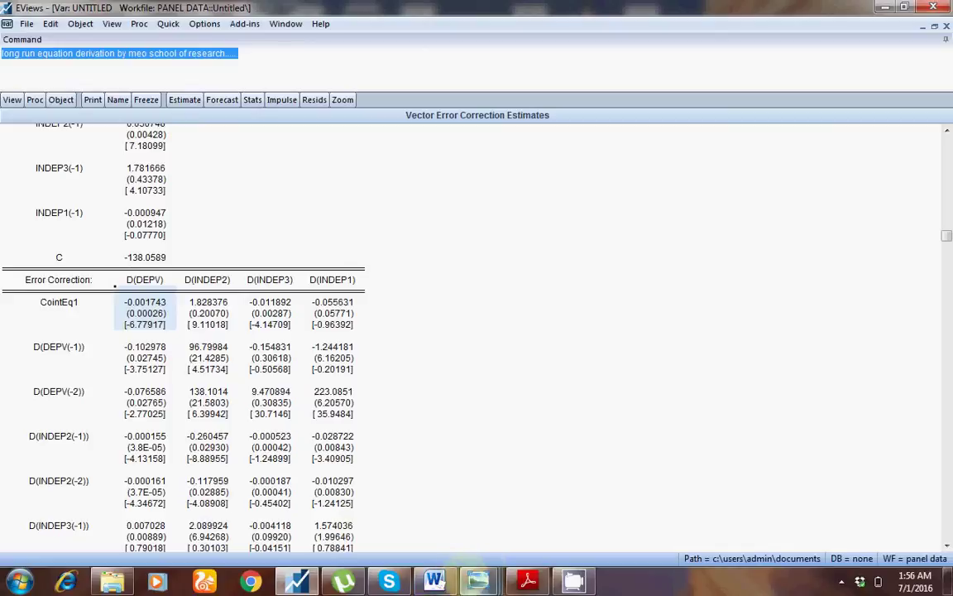
{"action": "mouse_move", "coordinate": [435, 581]}
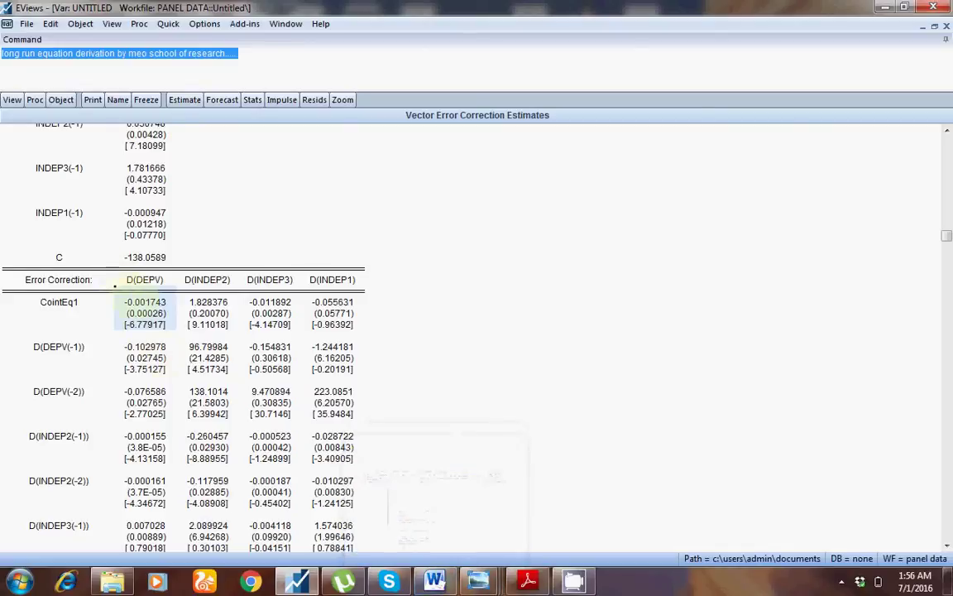
{"action": "left_click", "coordinate": [142, 303]}
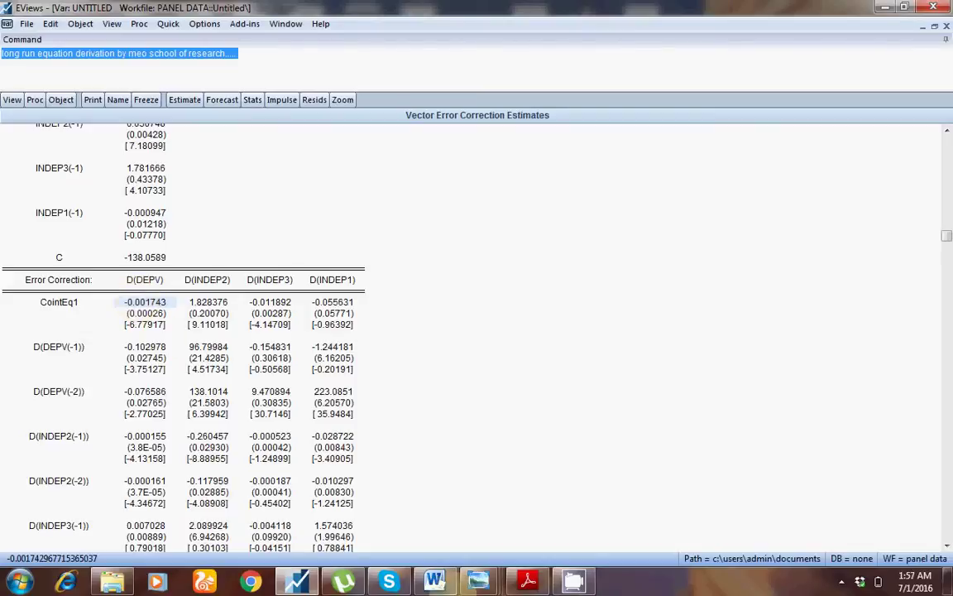
Switch to Adobe Reader and read the passage on page 12 requiring the error-correction term to be negative and not lower than -2
{"action": "key", "text": "alt+Tab"}
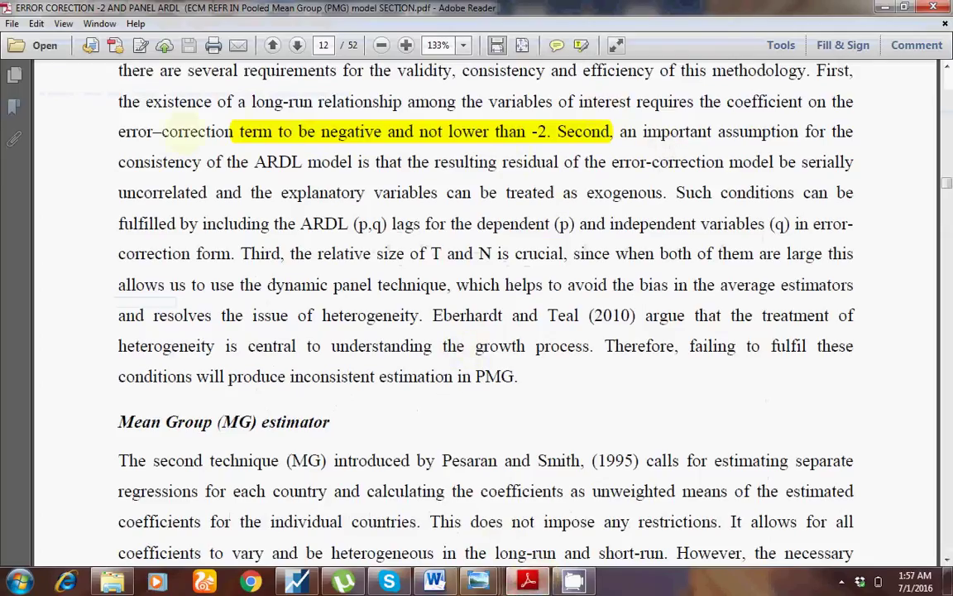
{"action": "left_click_drag", "start_coordinate": [118, 131], "coordinate": [549, 133]}
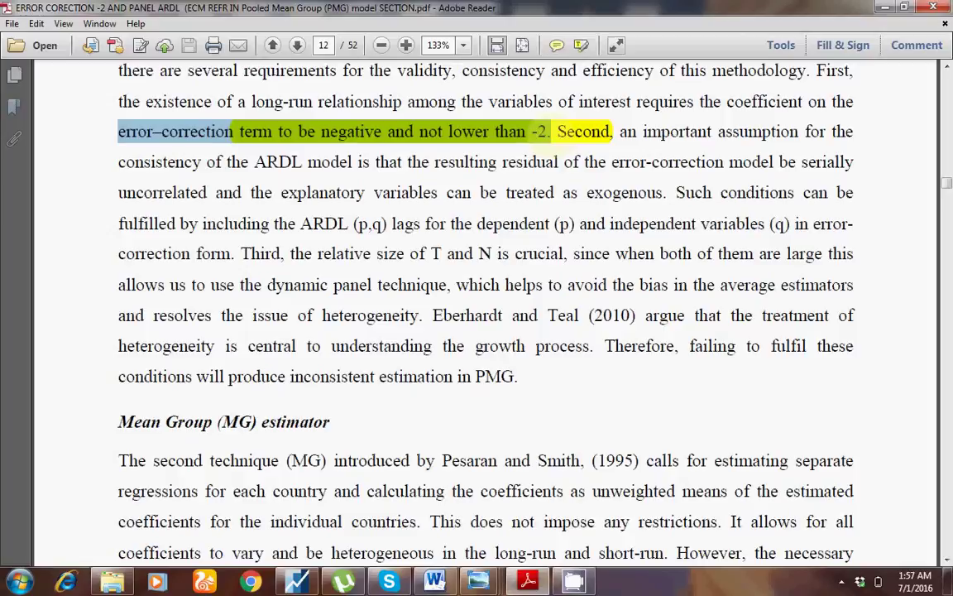
{"action": "mouse_move", "coordinate": [478, 582]}
{"action": "left_click", "coordinate": [543, 290]}
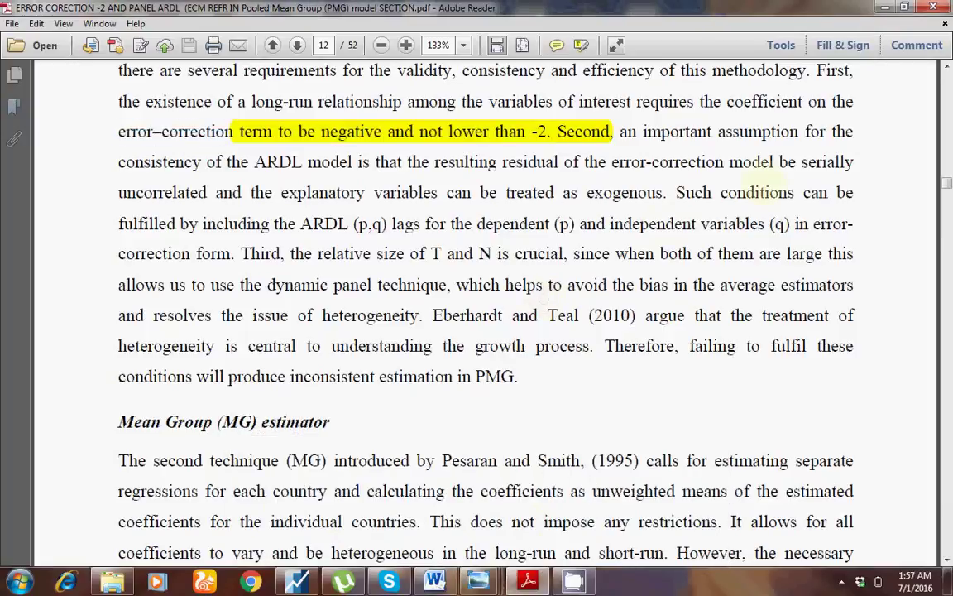
Go to the paper's first page and select the title "Is the Relationship between Financial Development and Economic Growth Monotonic for Middle Income Countries"
{"action": "scroll", "coordinate": [544, 284], "scroll_direction": "up", "scroll_amount": 20}
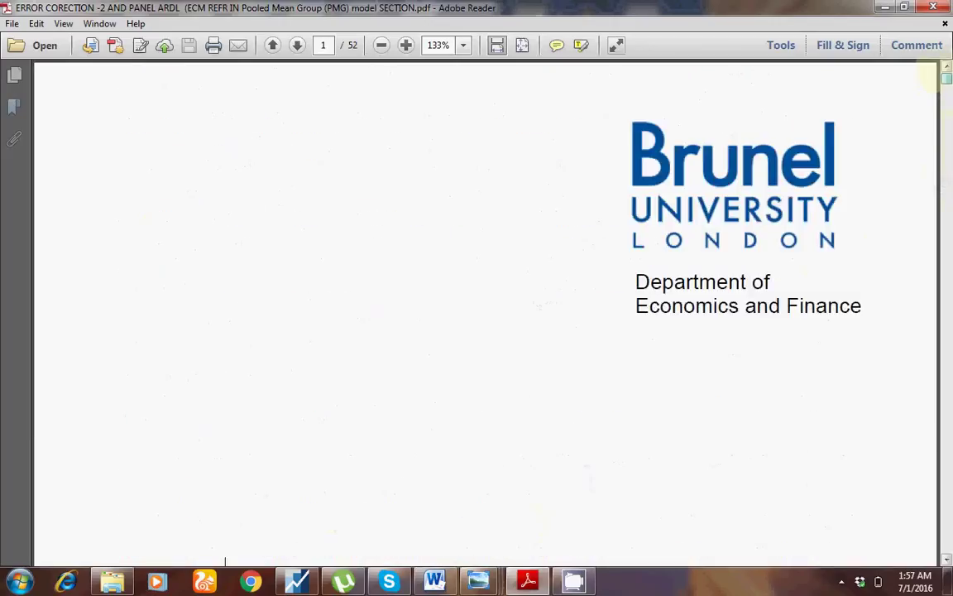
{"action": "scroll", "coordinate": [362, 259], "scroll_direction": "down", "scroll_amount": 10}
{"action": "scroll", "coordinate": [362, 259], "scroll_direction": "up", "scroll_amount": 5}
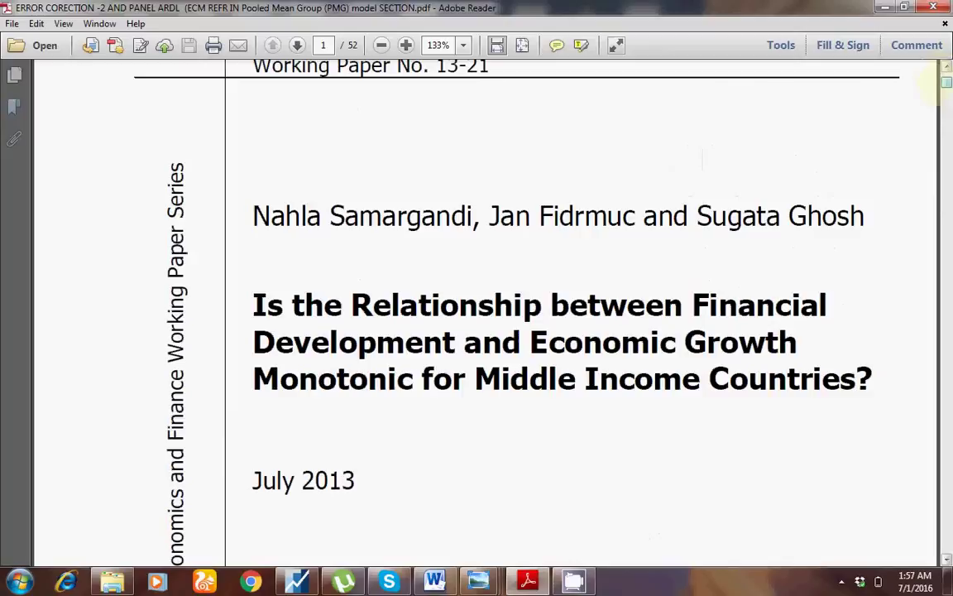
{"action": "left_click_drag", "start_coordinate": [252, 303], "coordinate": [854, 381]}
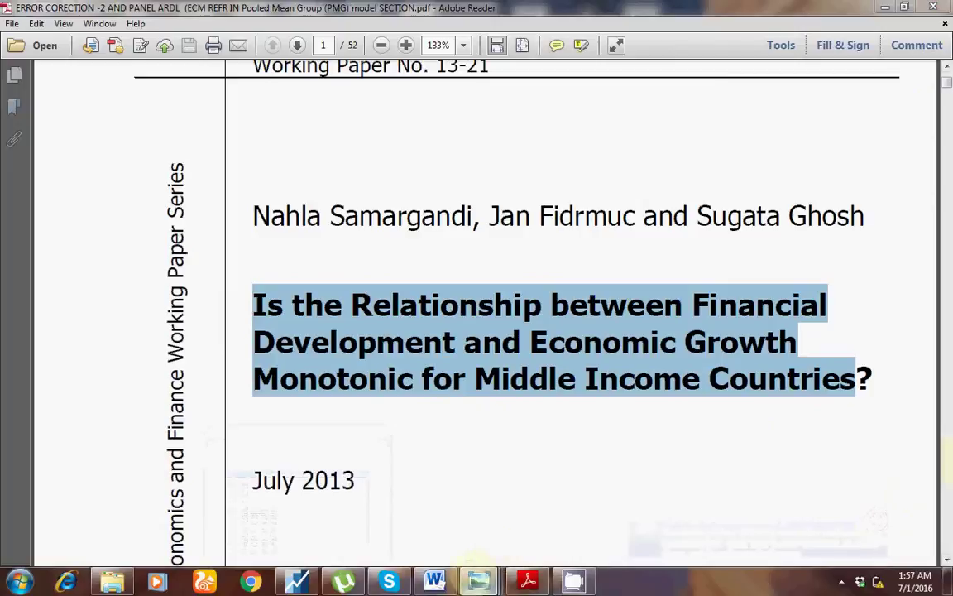
Read the image "error correction term between zero and -2.jpg" in Windows Photo Viewer and return to the estimates in EViews
{"action": "mouse_move", "coordinate": [478, 581]}
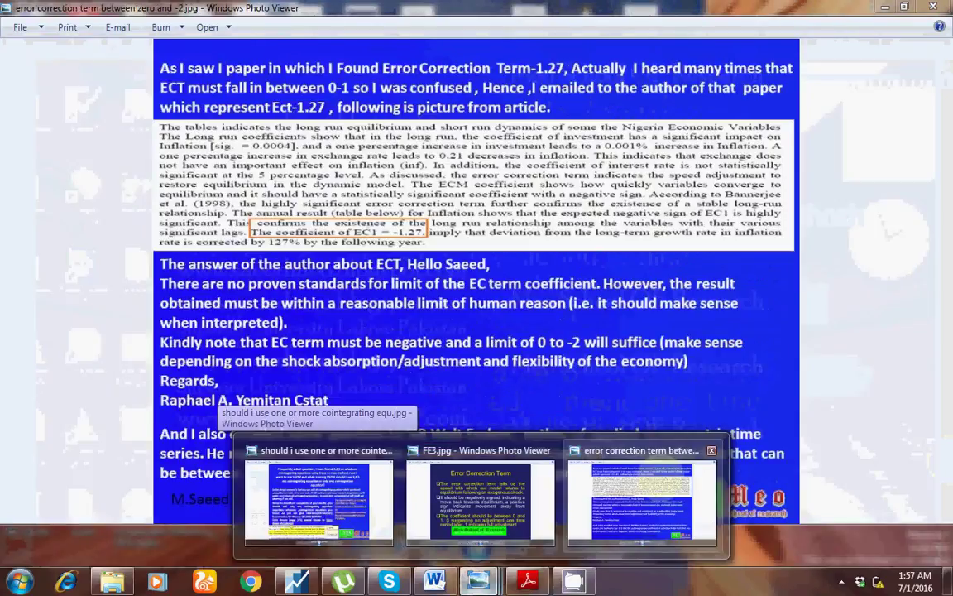
{"action": "left_click", "coordinate": [642, 500]}
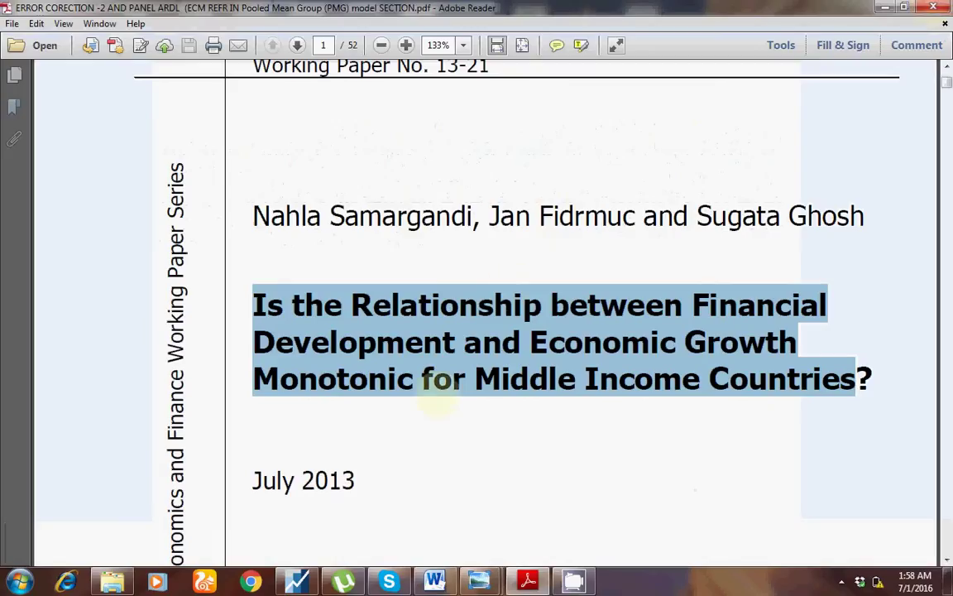
{"action": "key", "text": "alt+Tab"}
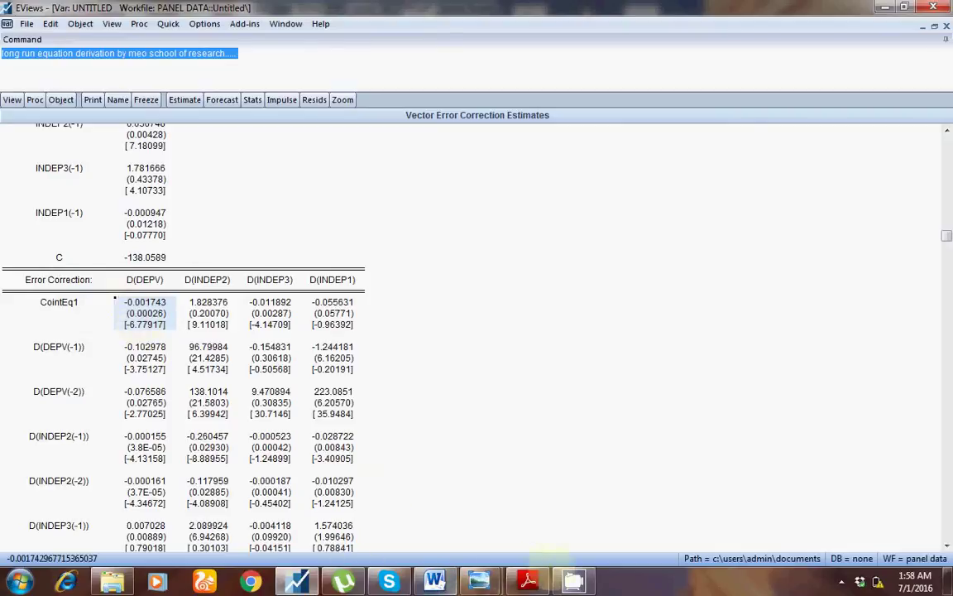
Read the Error Correction Term slide FE3.jpg in Windows Photo Viewer, then minimize it to get back to EViews
{"action": "mouse_move", "coordinate": [478, 581]}
{"action": "mouse_move", "coordinate": [399, 497]}
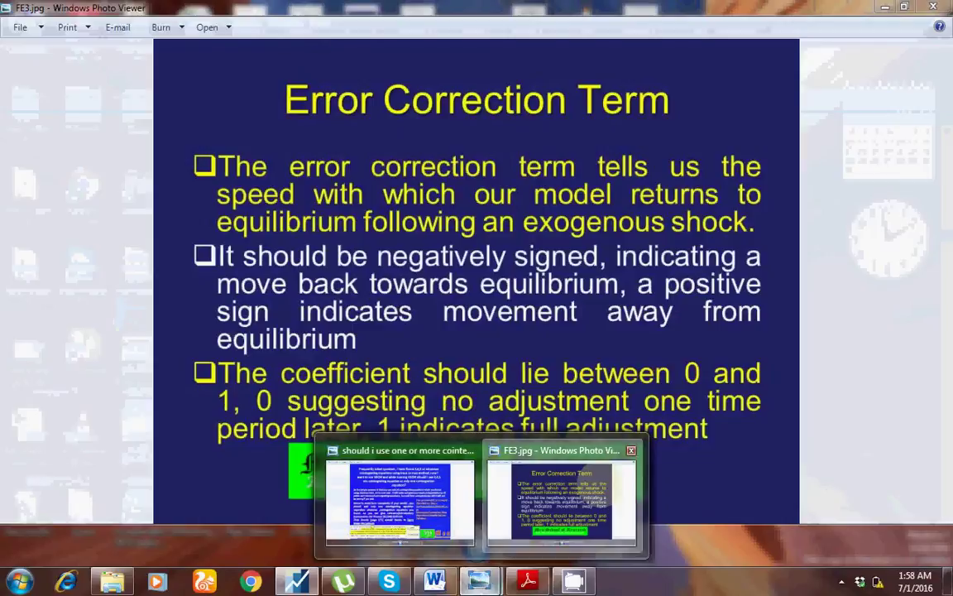
{"action": "left_click", "coordinate": [561, 500]}
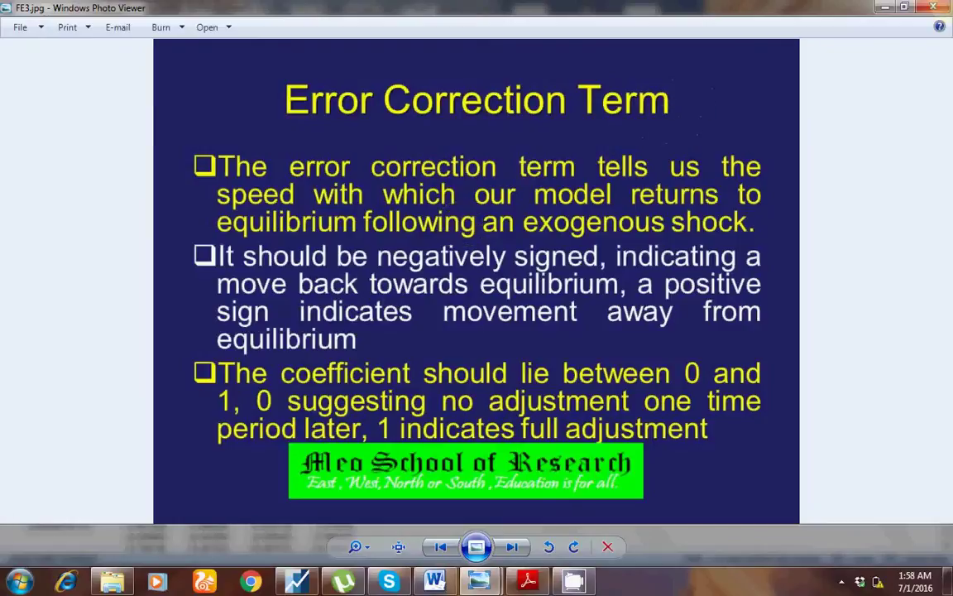
{"action": "left_click", "coordinate": [883, 7]}
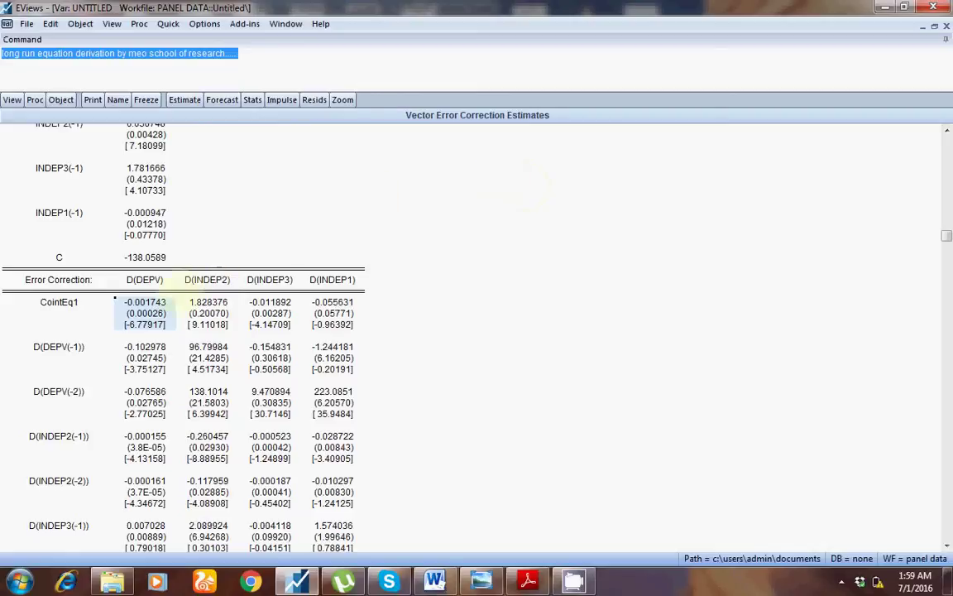
Examine CointEq1 and the short-run coefficients in the D(DEPV) column, including D(DEPV(-1))'s standard error and t-statistic
{"action": "left_click", "coordinate": [132, 303]}
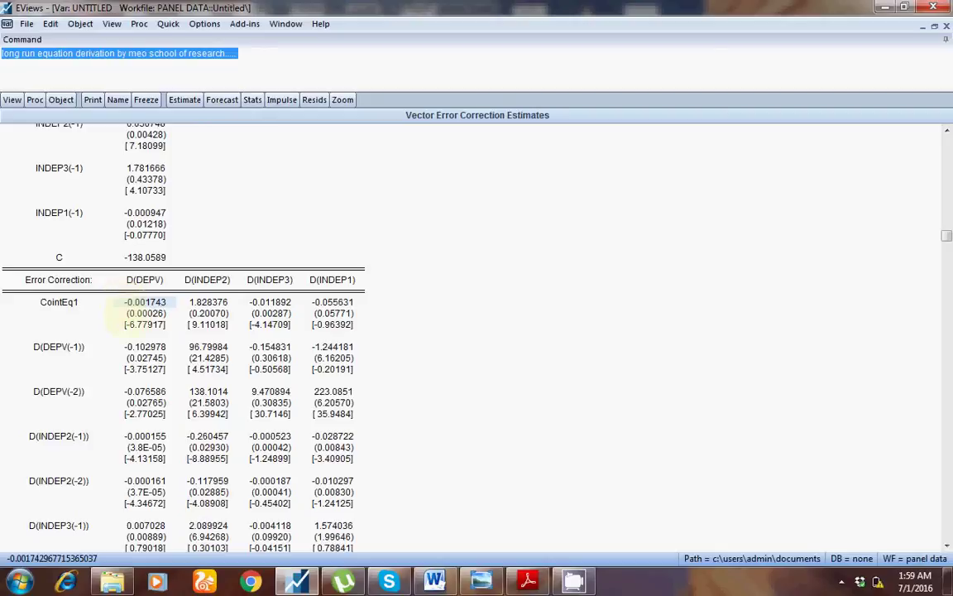
{"action": "left_click", "coordinate": [116, 356]}
{"action": "left_click_drag", "start_coordinate": [116, 347], "coordinate": [124, 293]}
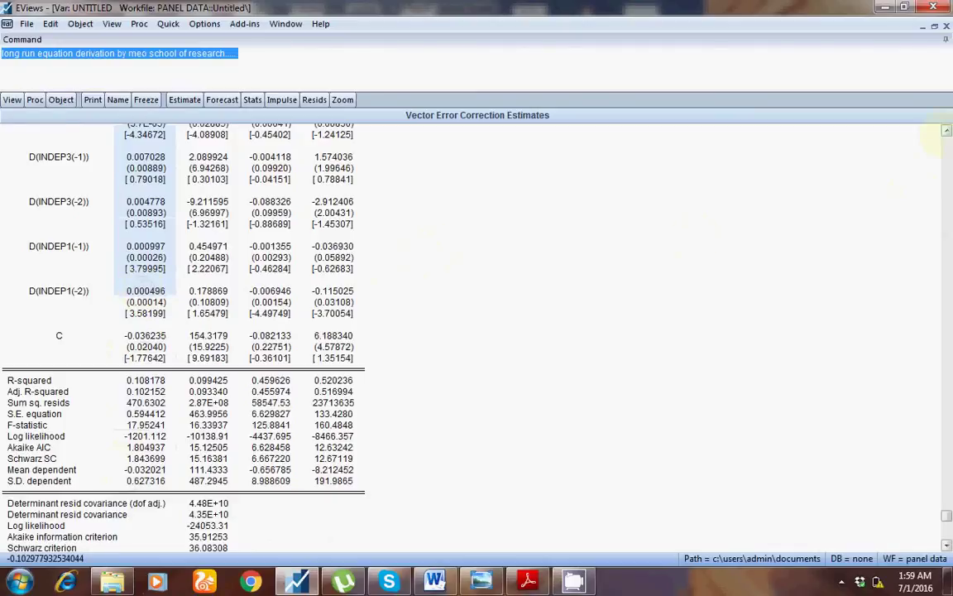
{"action": "scroll", "coordinate": [946, 131], "scroll_direction": "up", "scroll_amount": 6}
{"action": "scroll", "coordinate": [946, 131], "scroll_direction": "up", "scroll_amount": 3}
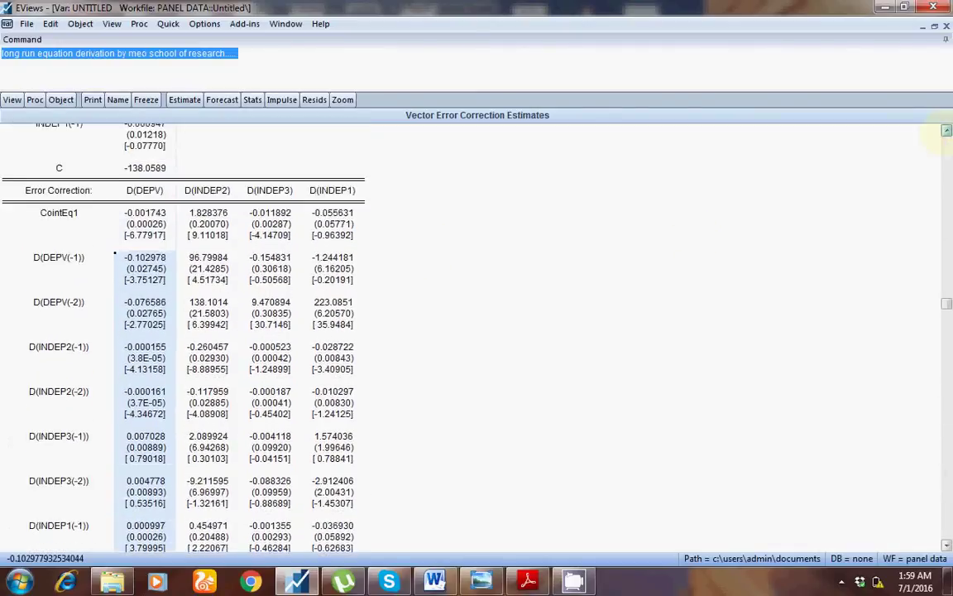
{"action": "left_click", "coordinate": [128, 281]}
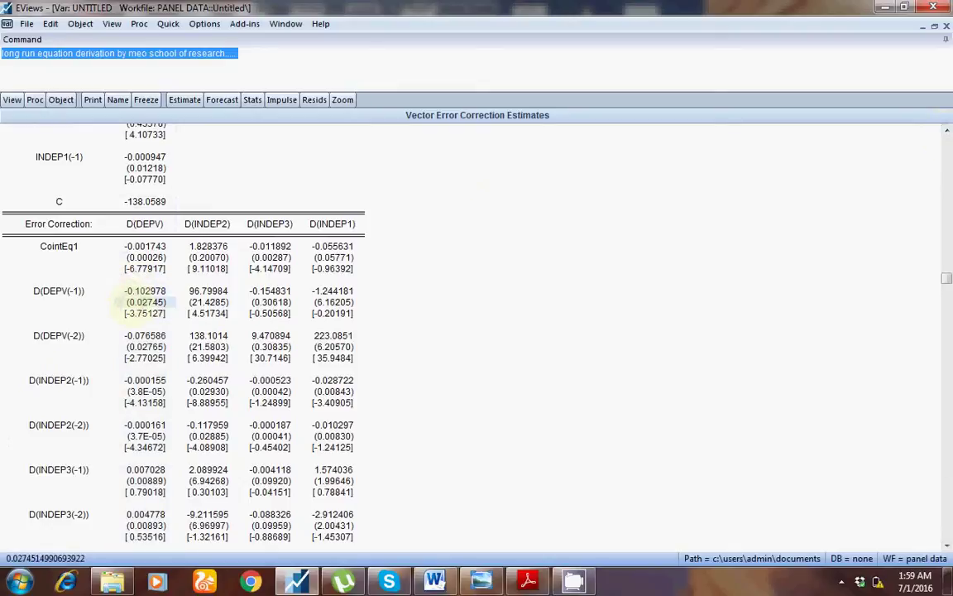
{"action": "left_click", "coordinate": [133, 312]}
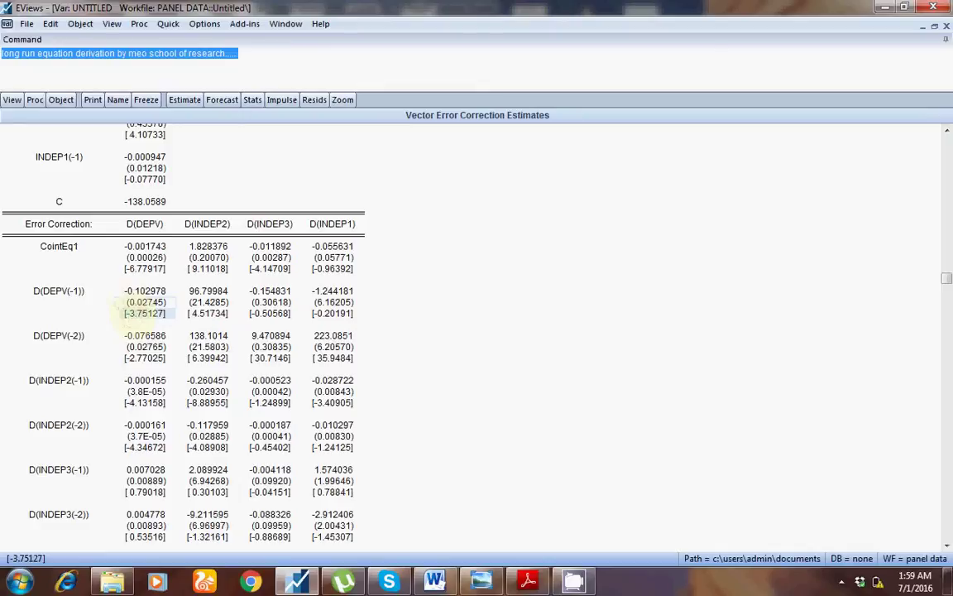
Compare the short-run D(DEPV) coefficients down to D(INDEP3(-2)) with the long-run INDEP1(-1) and C values
{"action": "left_click_drag", "start_coordinate": [120, 289], "coordinate": [124, 533]}
{"action": "left_click", "coordinate": [124, 534]}
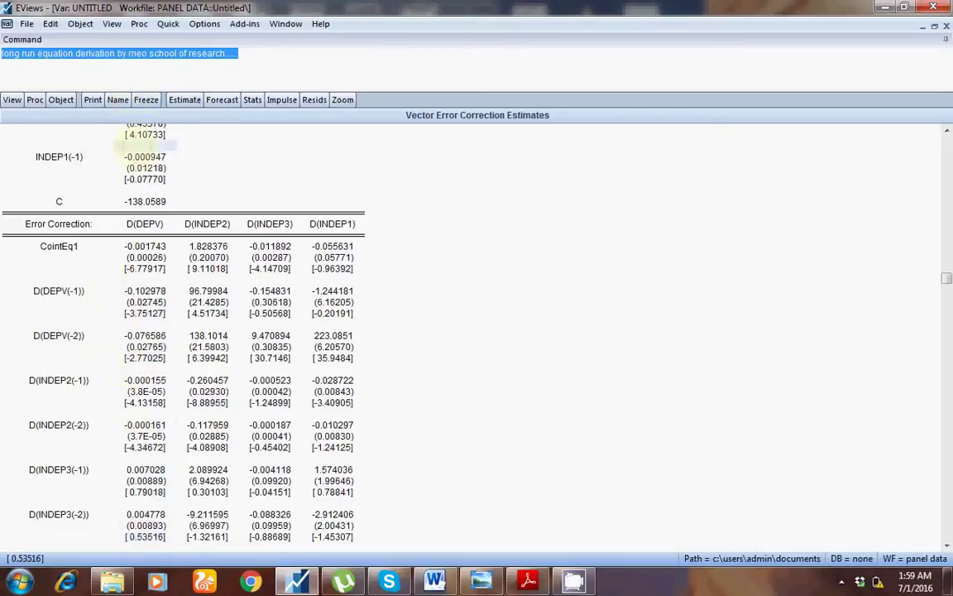
{"action": "left_click_drag", "start_coordinate": [114, 142], "coordinate": [120, 178]}
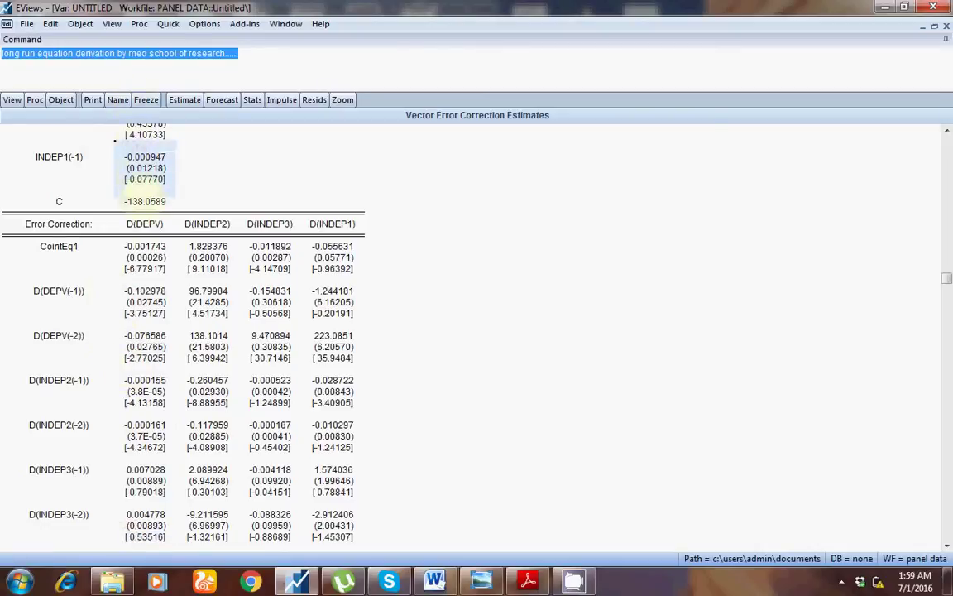
{"action": "left_click", "coordinate": [147, 201]}
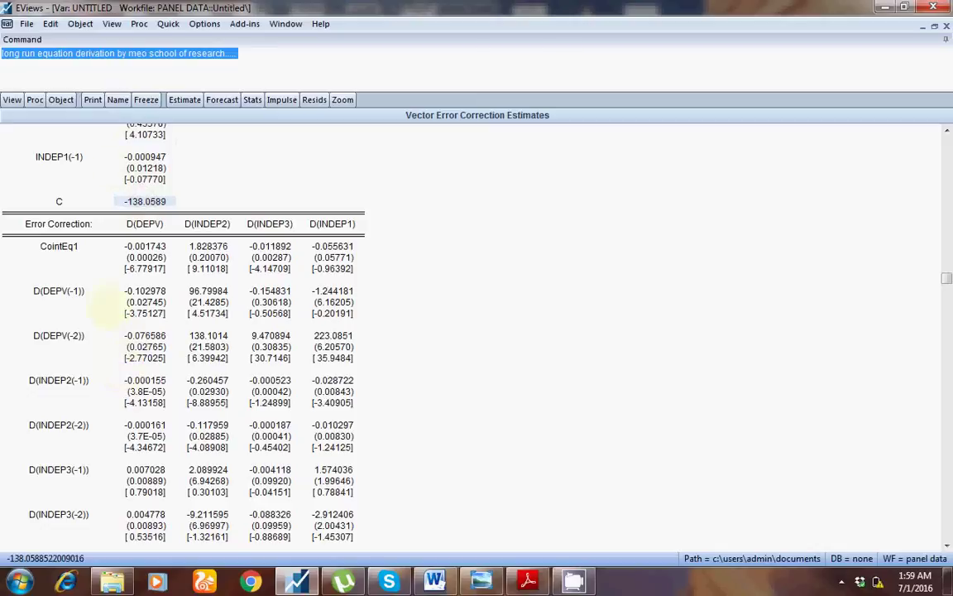
Run the VEC Granger Causality/Block Exogeneity Wald tests on the estimated model and dismiss the low-battery warning
{"action": "left_click", "coordinate": [12, 99]}
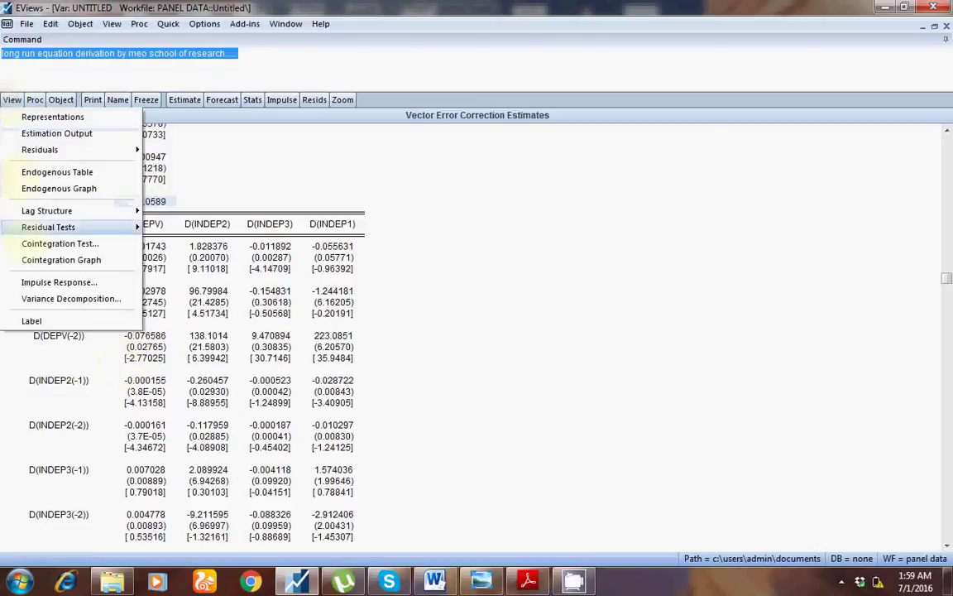
{"action": "mouse_move", "coordinate": [58, 210]}
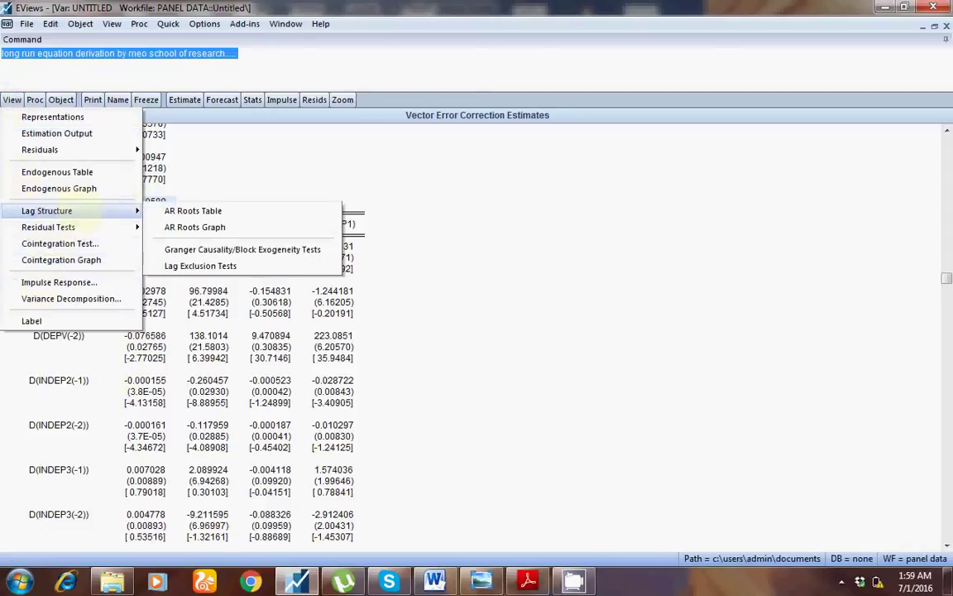
{"action": "left_click", "coordinate": [240, 249]}
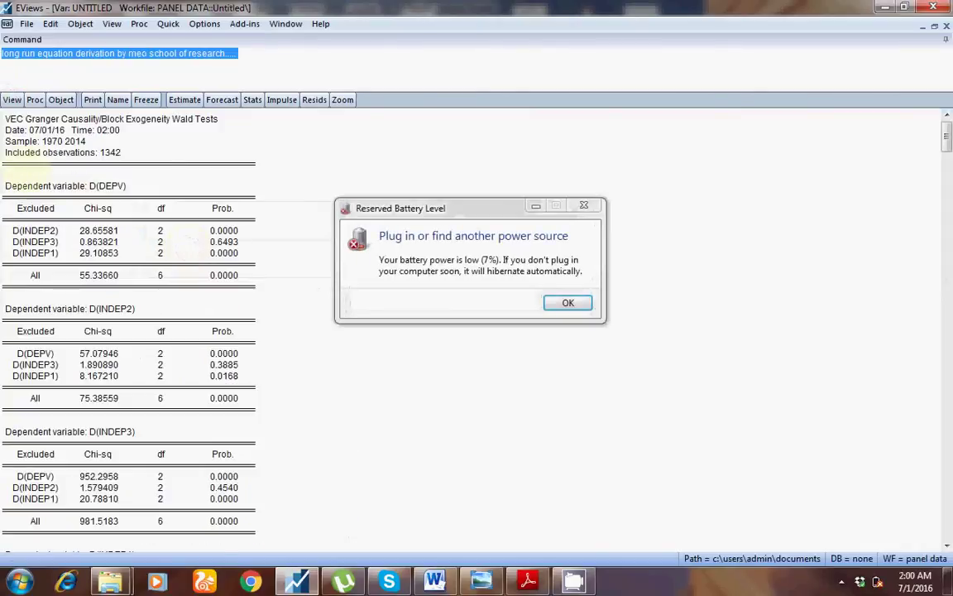
{"action": "left_click", "coordinate": [568, 302]}
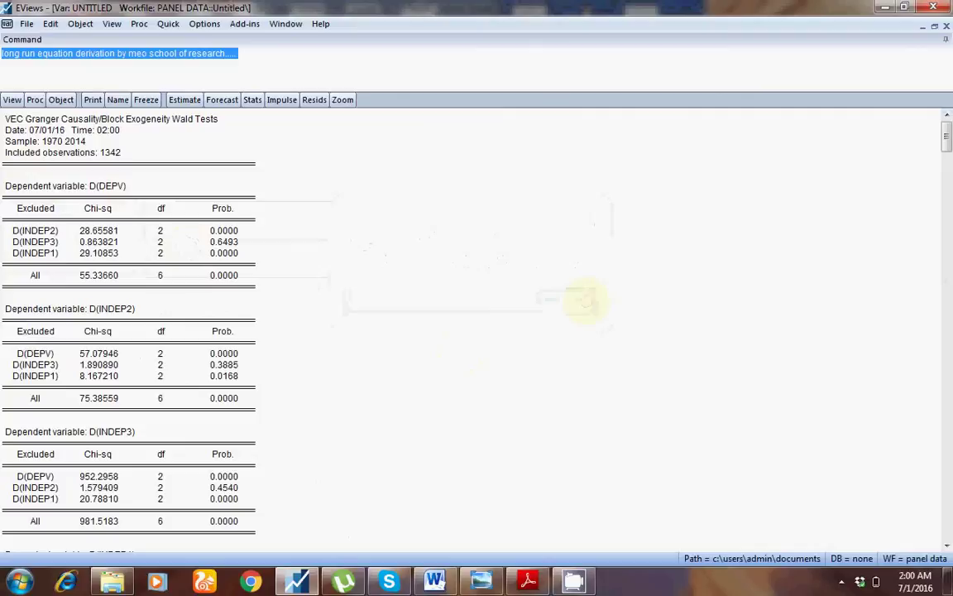